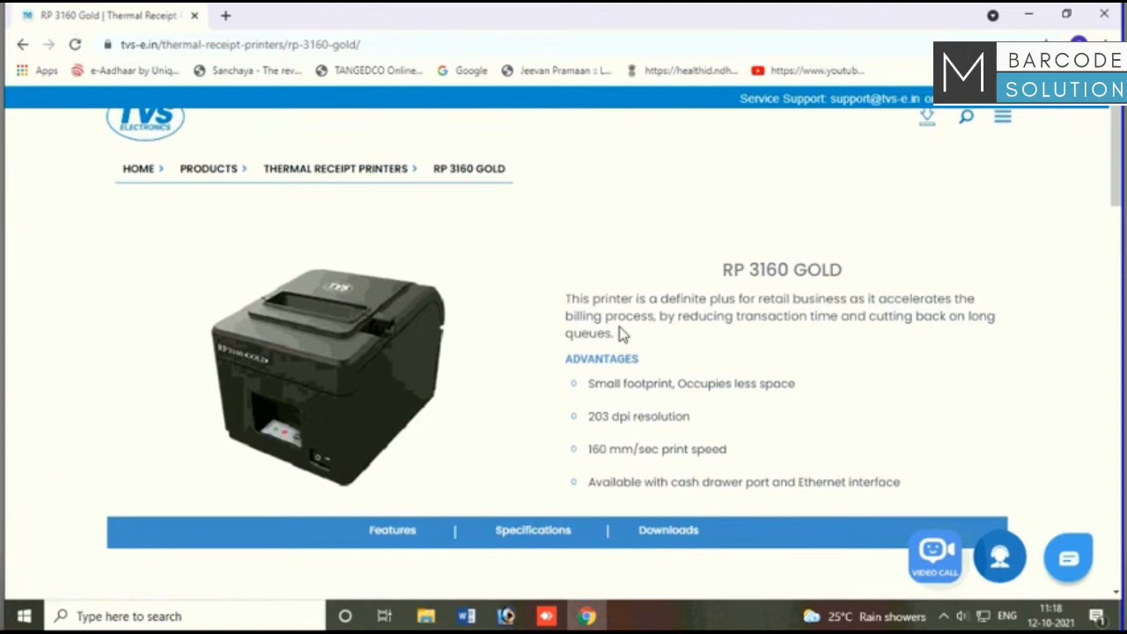
Step: Download the SETUP RP3160 GOLD V1.01 driver from the product page's downloads and open the downloaded zip archive
{"action": "left_click", "coordinate": [662, 535]}
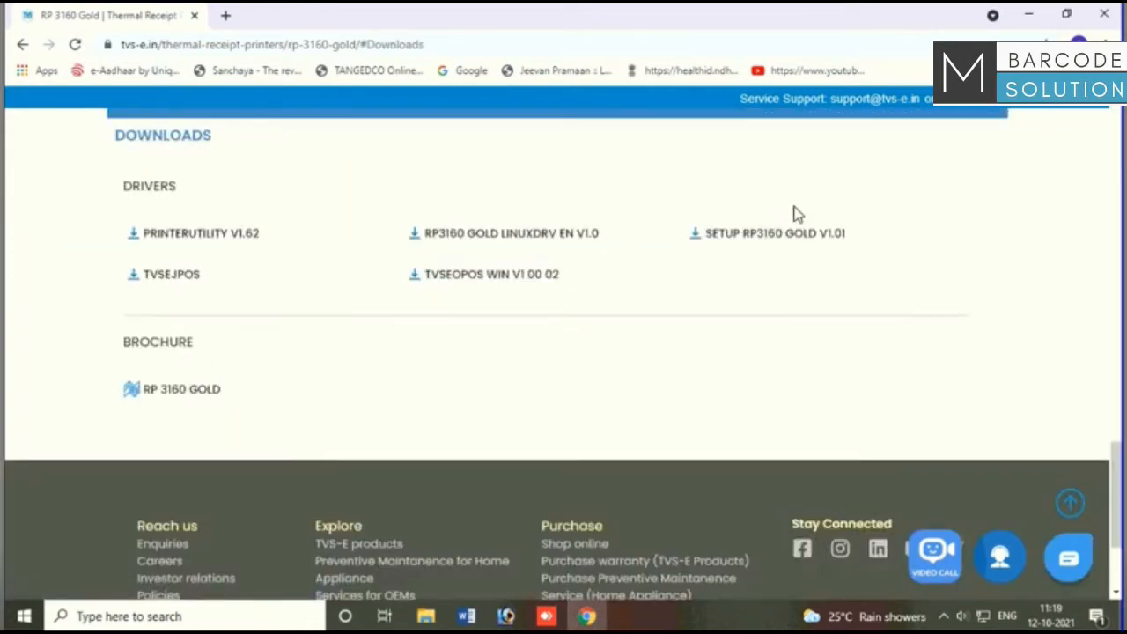
{"action": "left_click", "coordinate": [770, 241]}
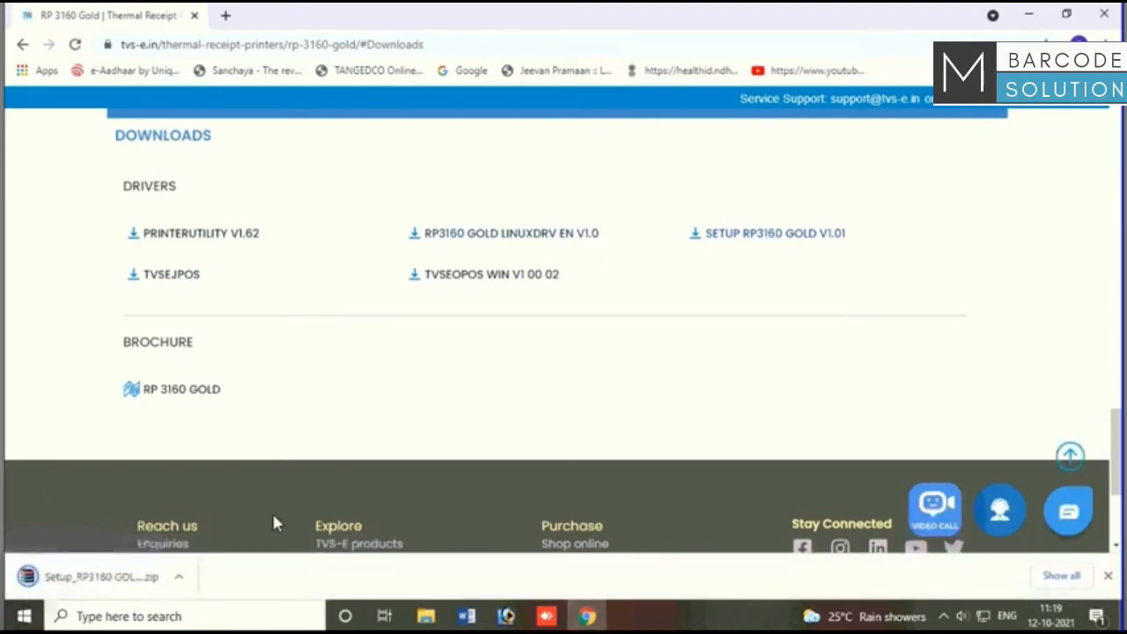
{"action": "left_click", "coordinate": [77, 582]}
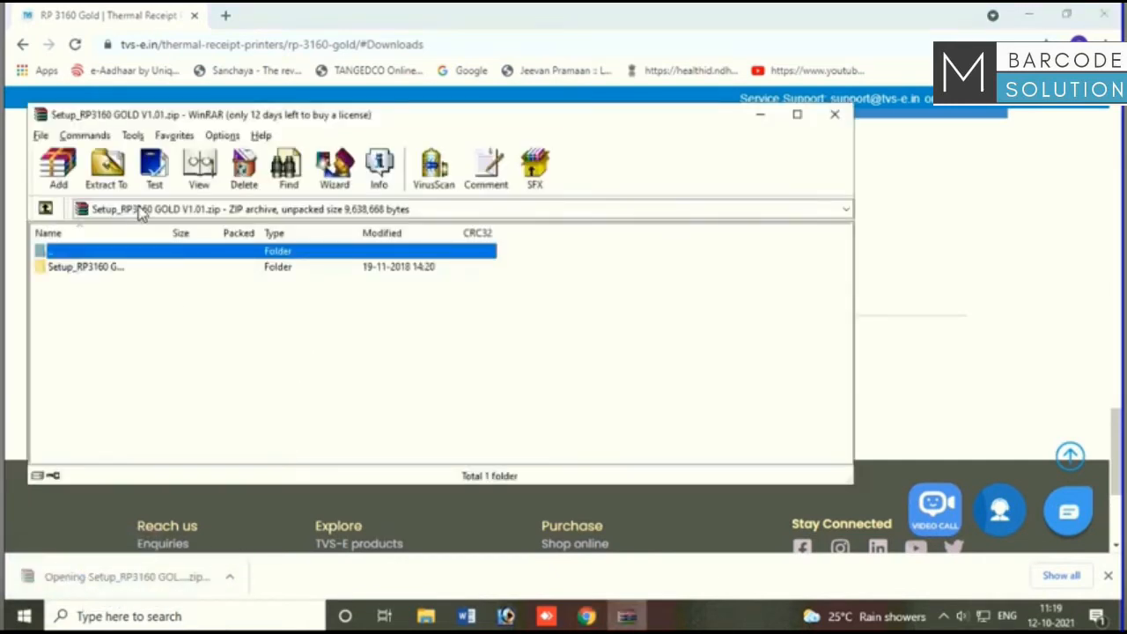
Step: Extract the driver archive into the Downloads folder and close WinRAR
{"action": "left_click", "coordinate": [108, 172]}
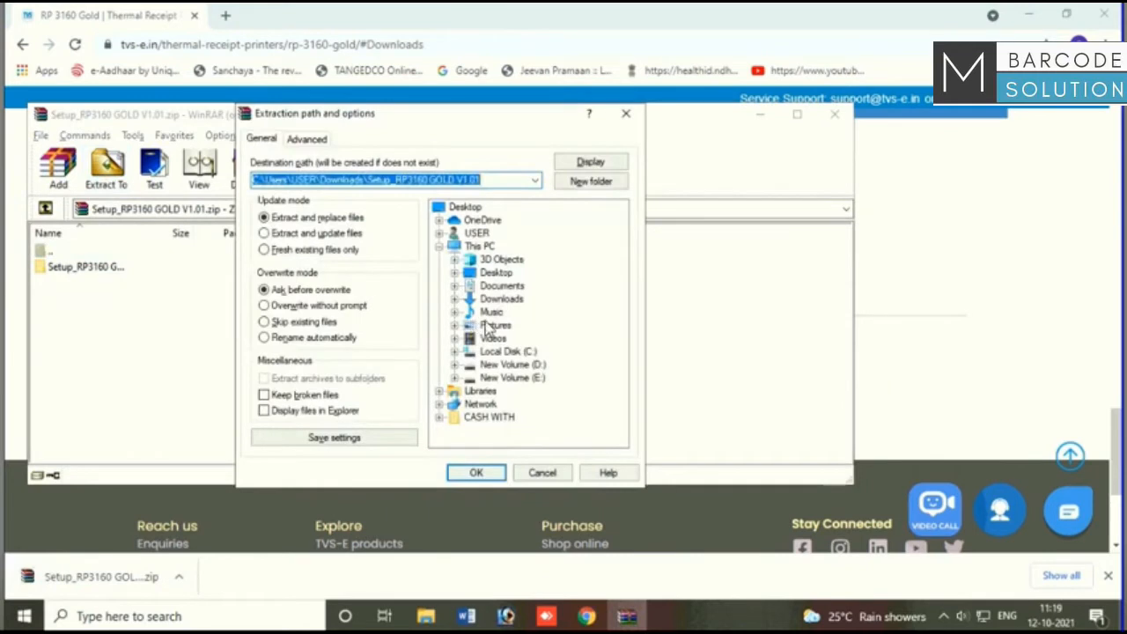
{"action": "left_click", "coordinate": [502, 300]}
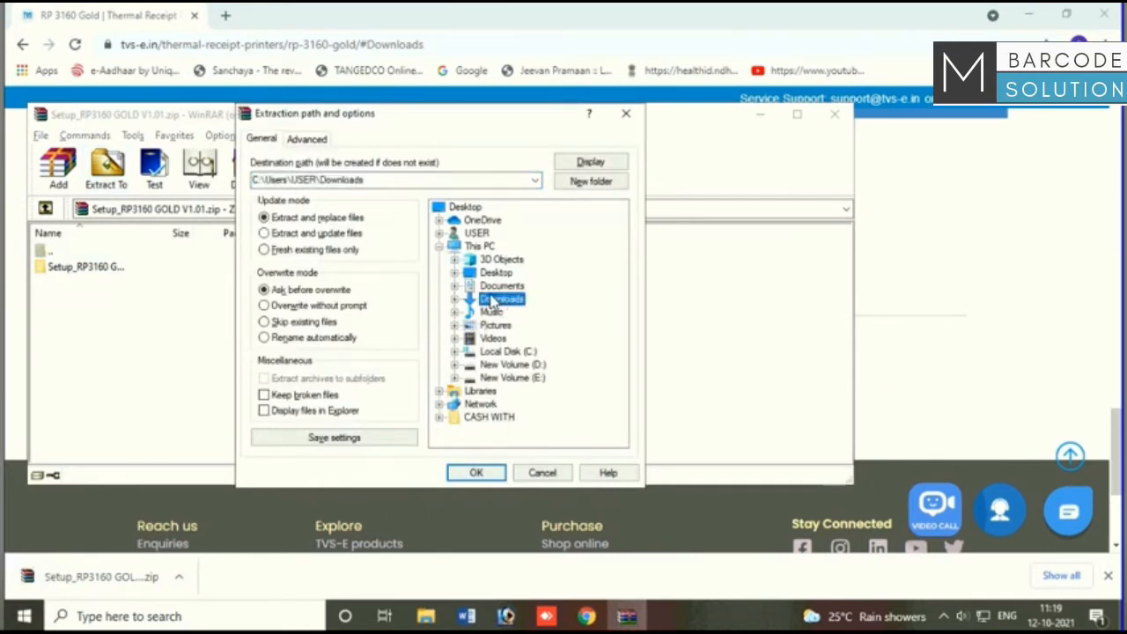
{"action": "left_click", "coordinate": [478, 474]}
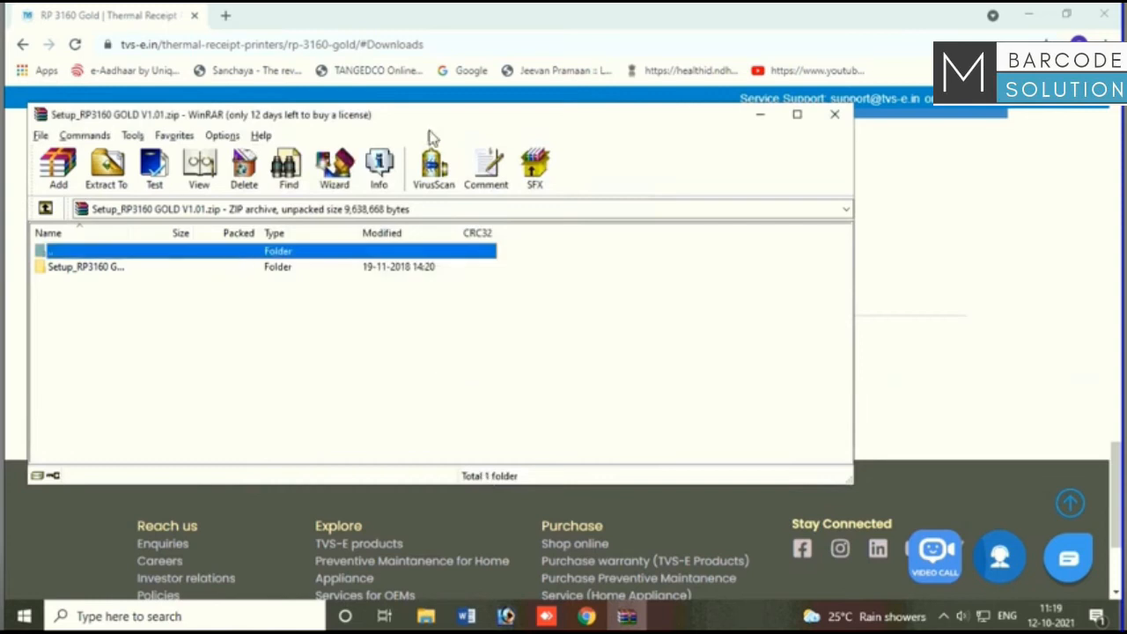
{"action": "left_click", "coordinate": [835, 119]}
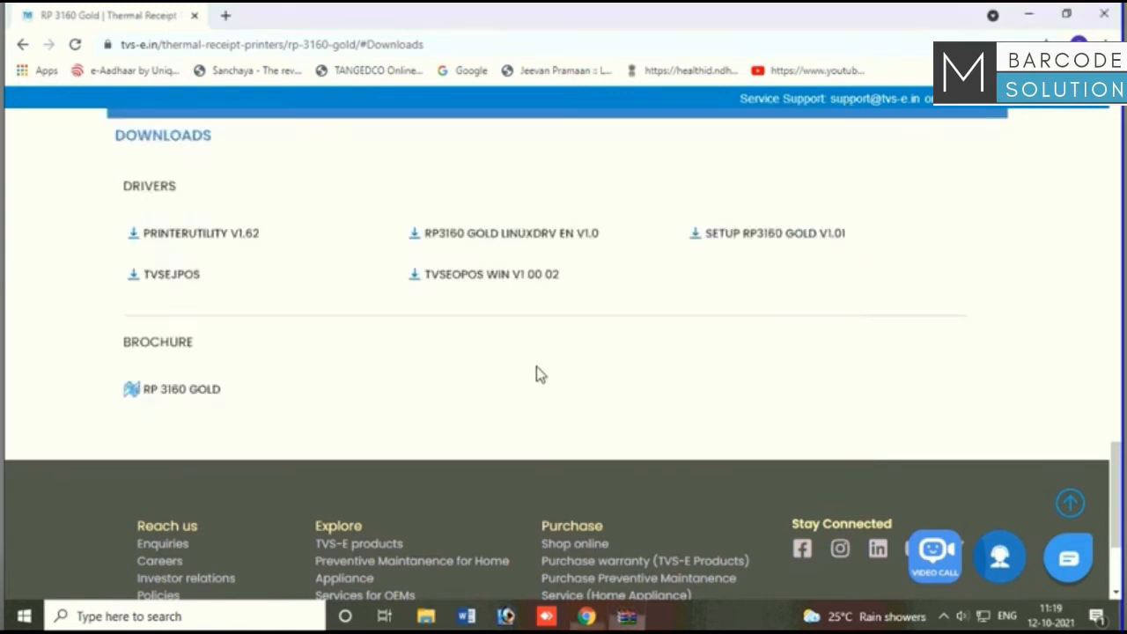
Step: Switch to File Explorer, maximize its window and open the Downloads folder
{"action": "left_click", "coordinate": [426, 617]}
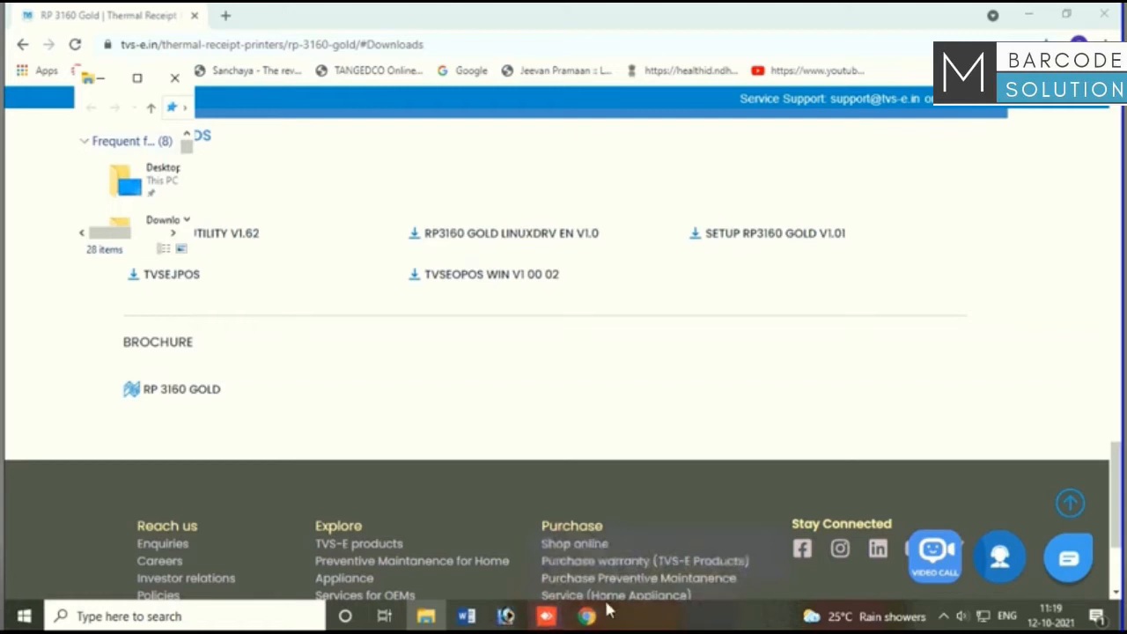
{"action": "mouse_move", "coordinate": [585, 620]}
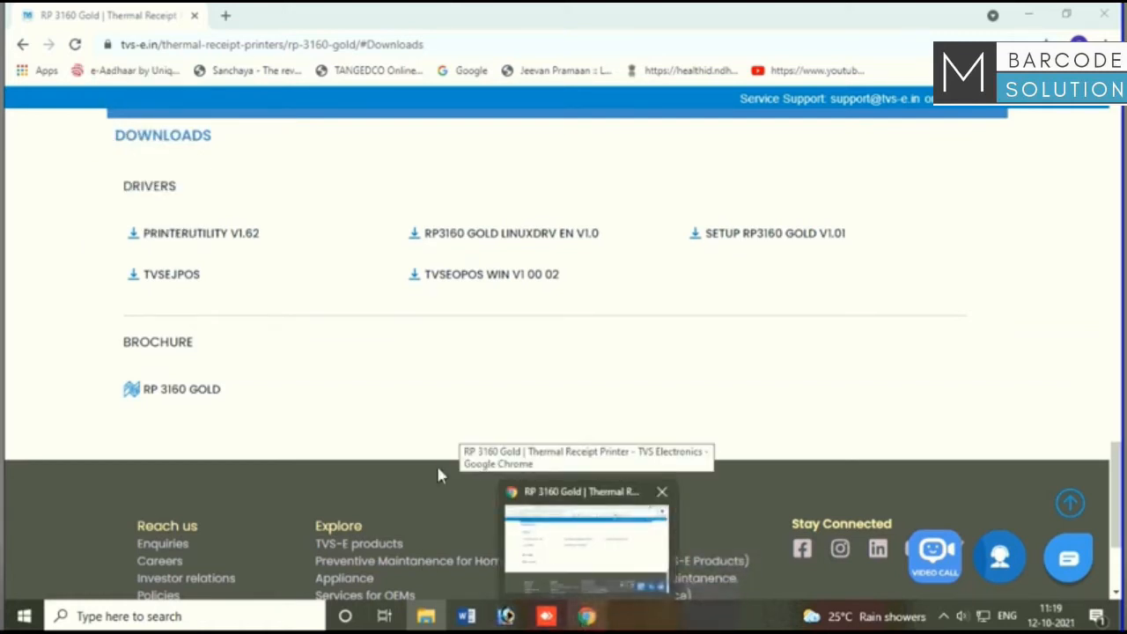
{"action": "left_click", "coordinate": [427, 619]}
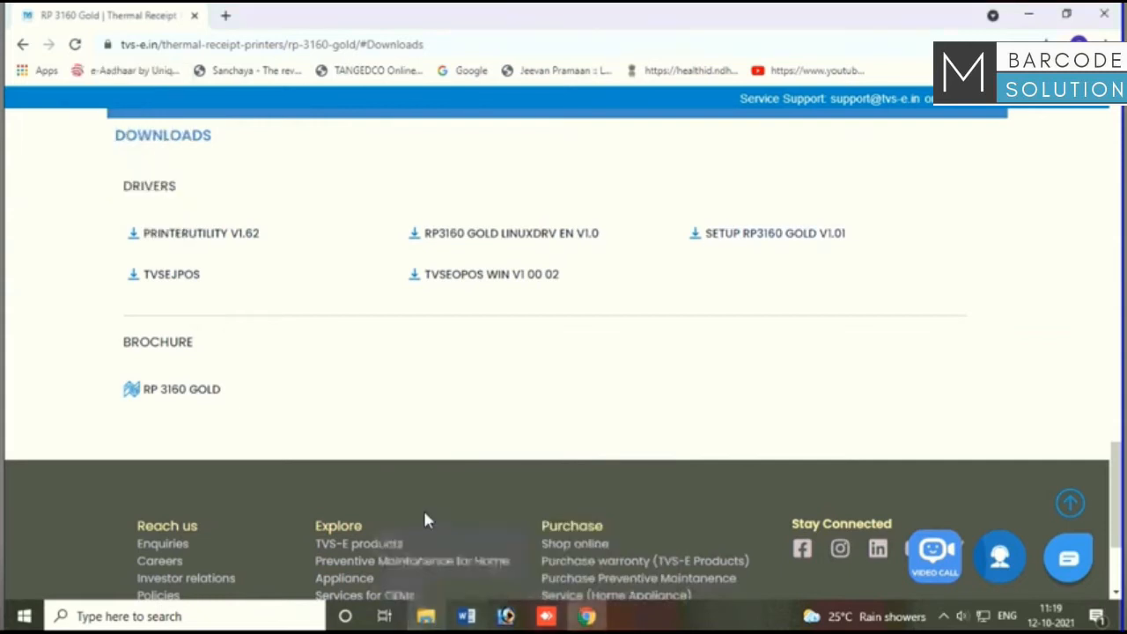
{"action": "left_click", "coordinate": [426, 620]}
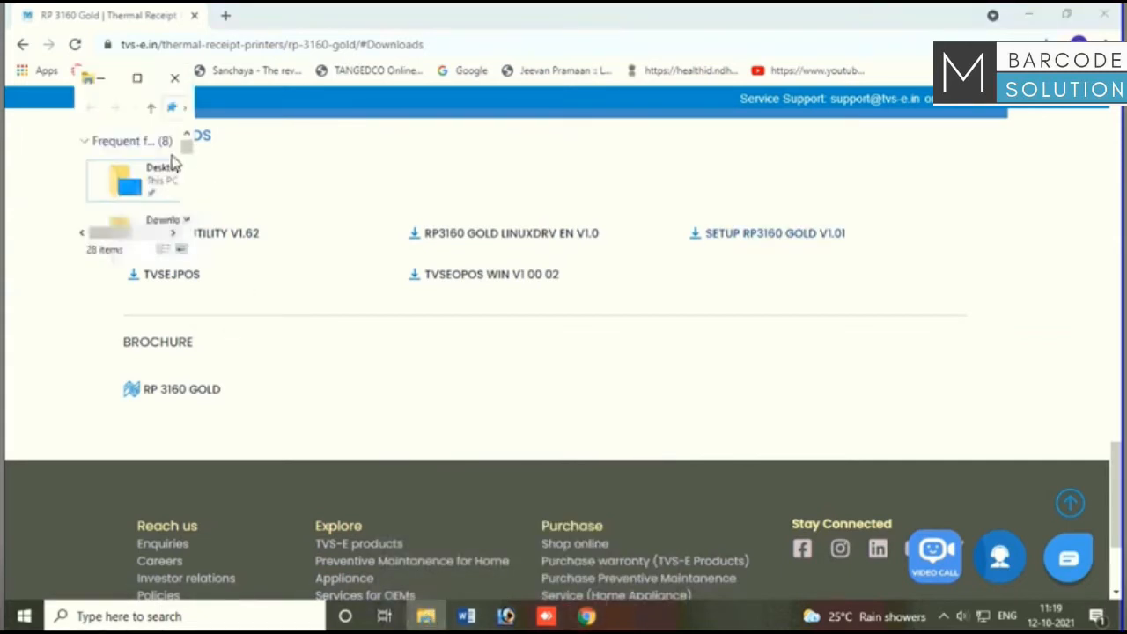
{"action": "left_click", "coordinate": [139, 80]}
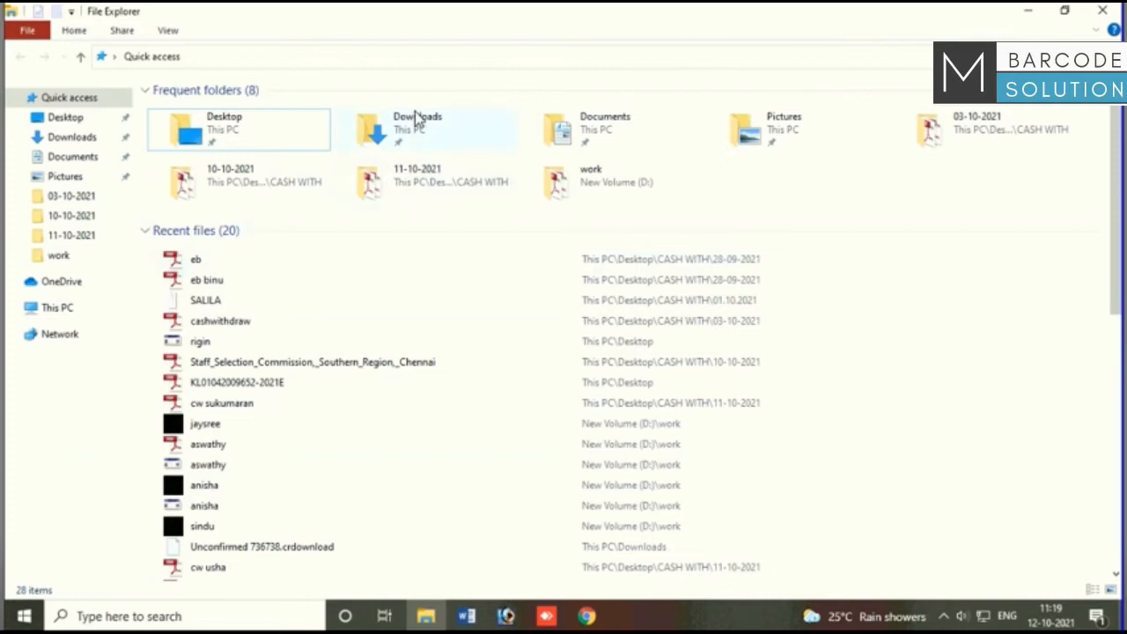
{"action": "double_click", "coordinate": [421, 128]}
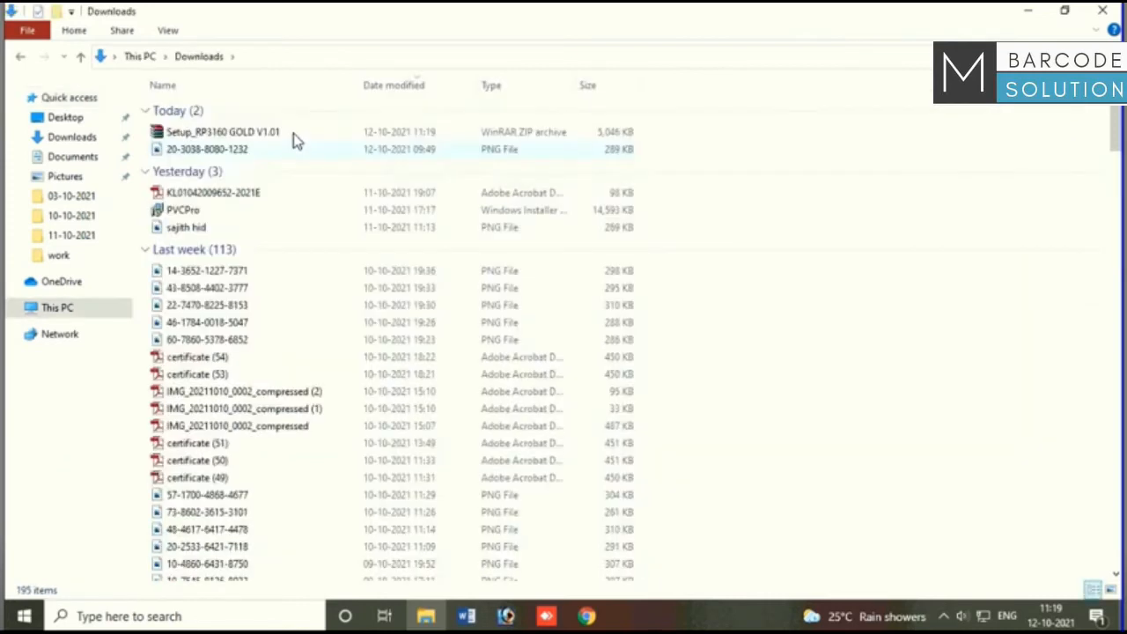
Step: Locate the extracted Setup_RP3160 GOLD V1.01 folder in Downloads and open it
{"action": "left_click", "coordinate": [290, 131]}
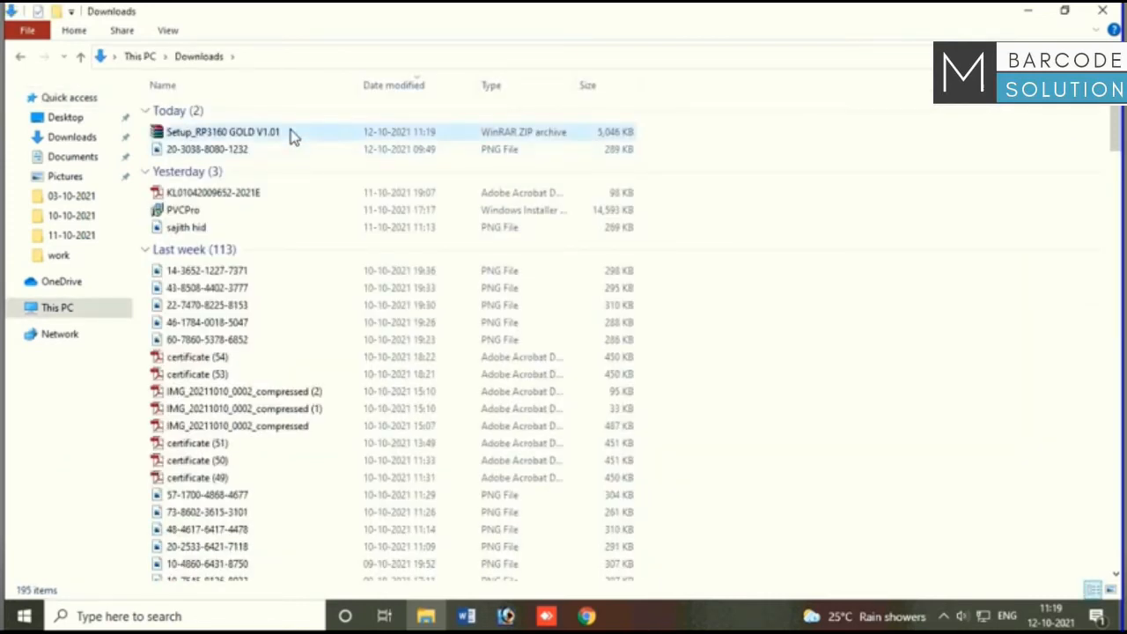
{"action": "key", "text": "s"}
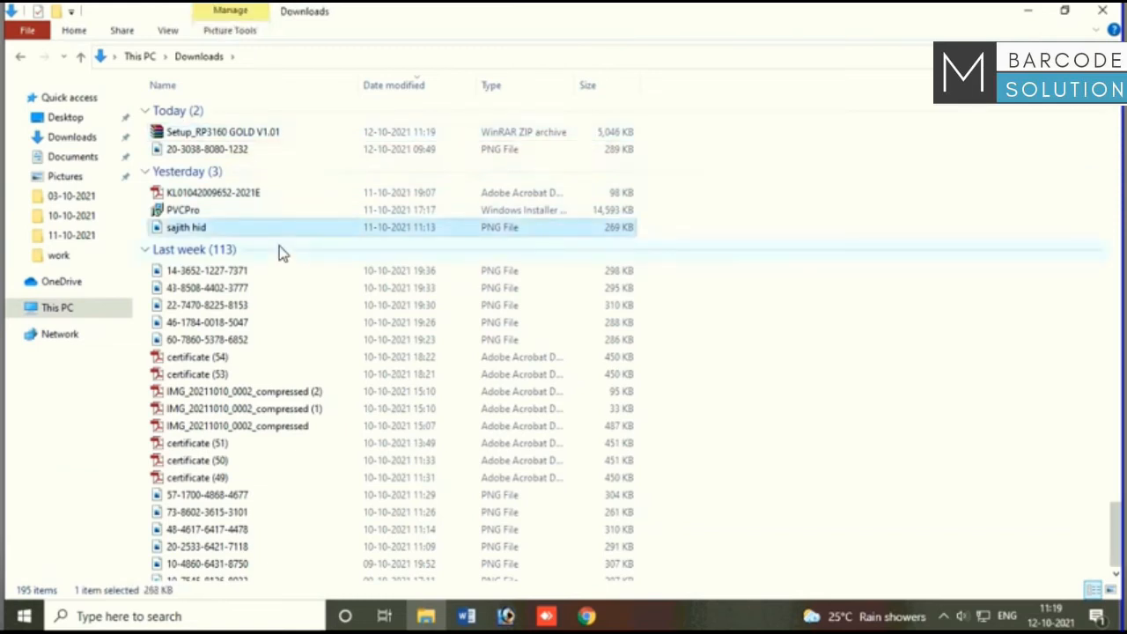
{"action": "key", "text": "e"}
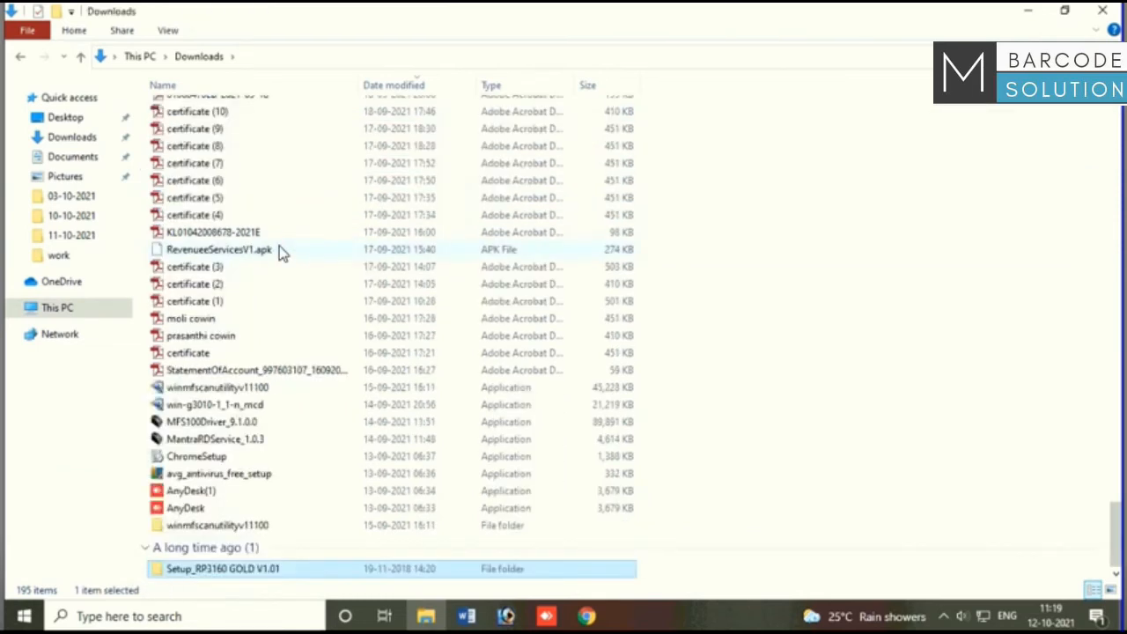
{"action": "double_click", "coordinate": [268, 571]}
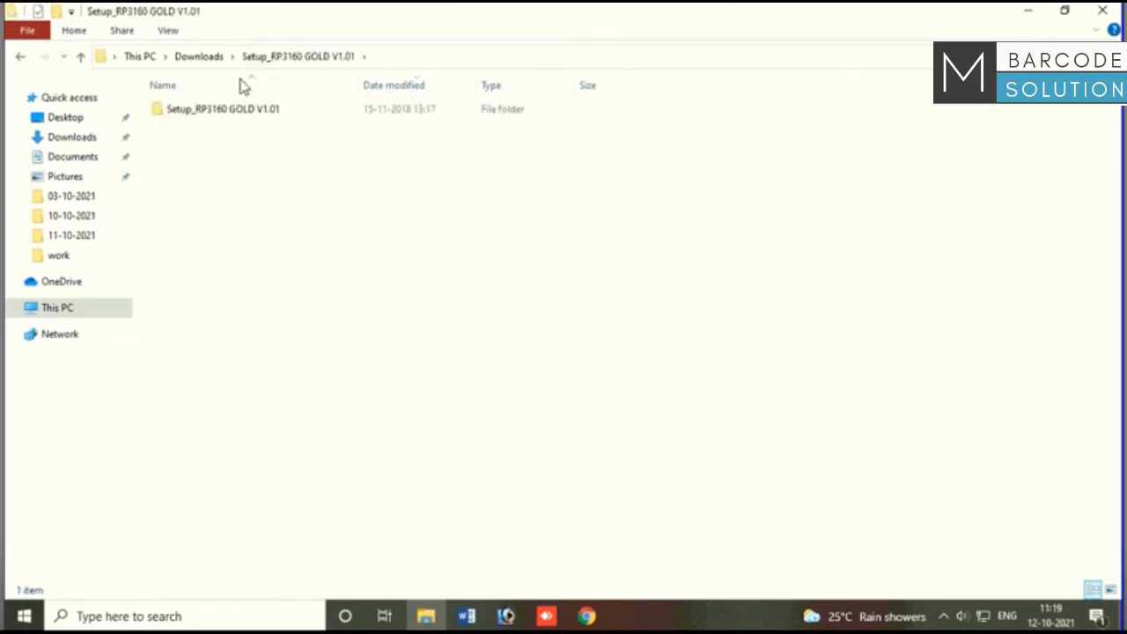
Step: Launch Control Panel with the Run command "control panel" and open Devices and Printers
{"action": "right_click", "coordinate": [21, 616]}
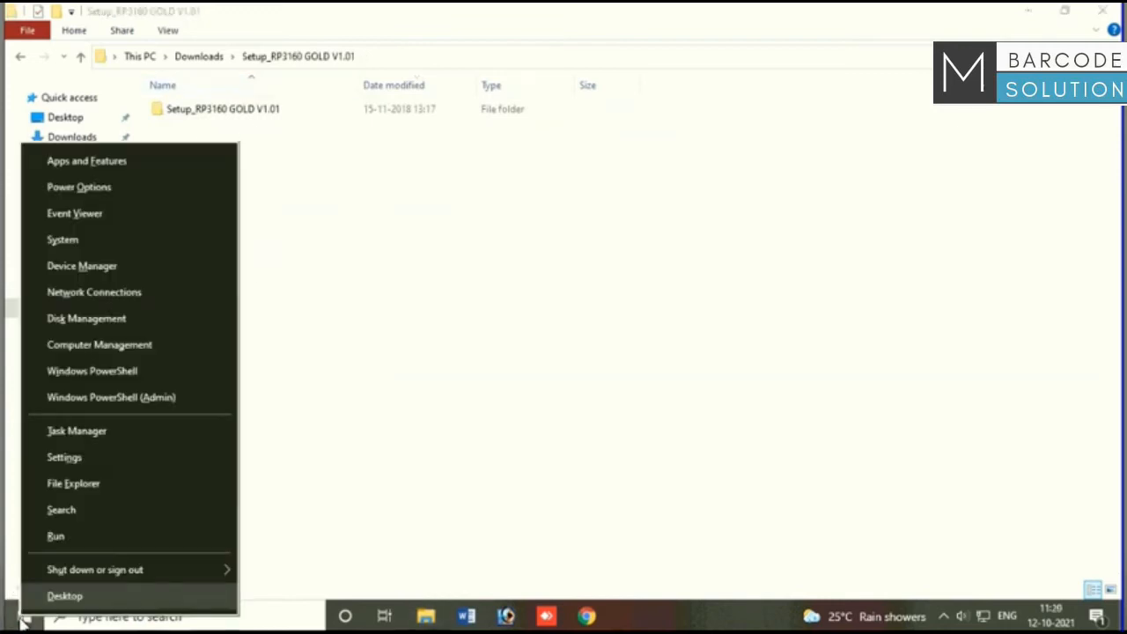
{"action": "left_click", "coordinate": [65, 539]}
{"action": "type", "text": "control panel"}
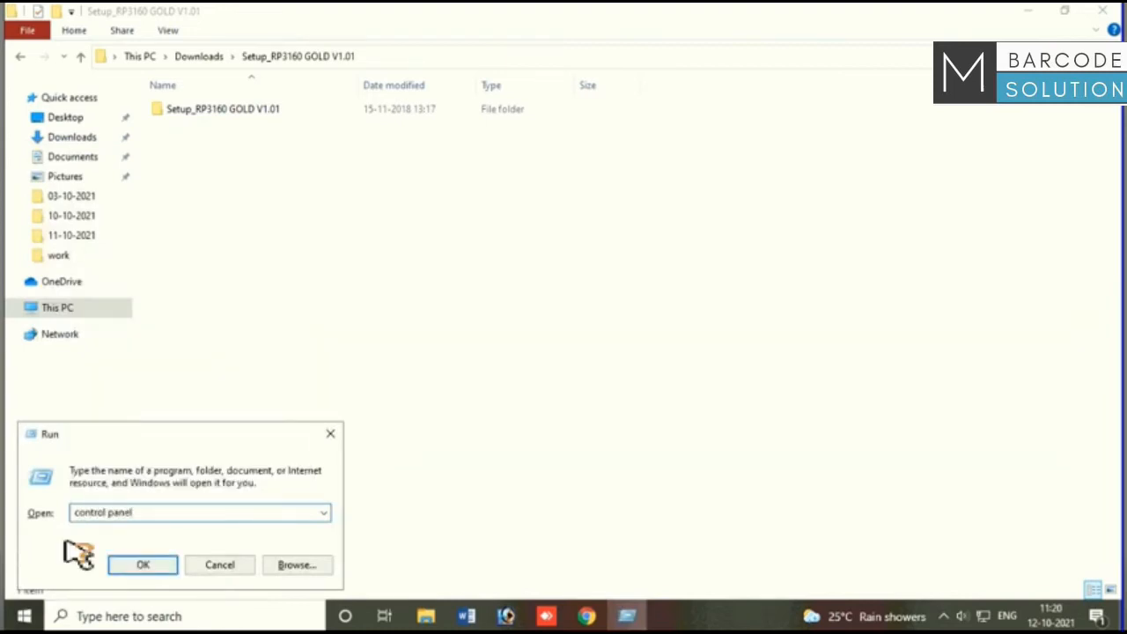
{"action": "key", "text": "Return"}
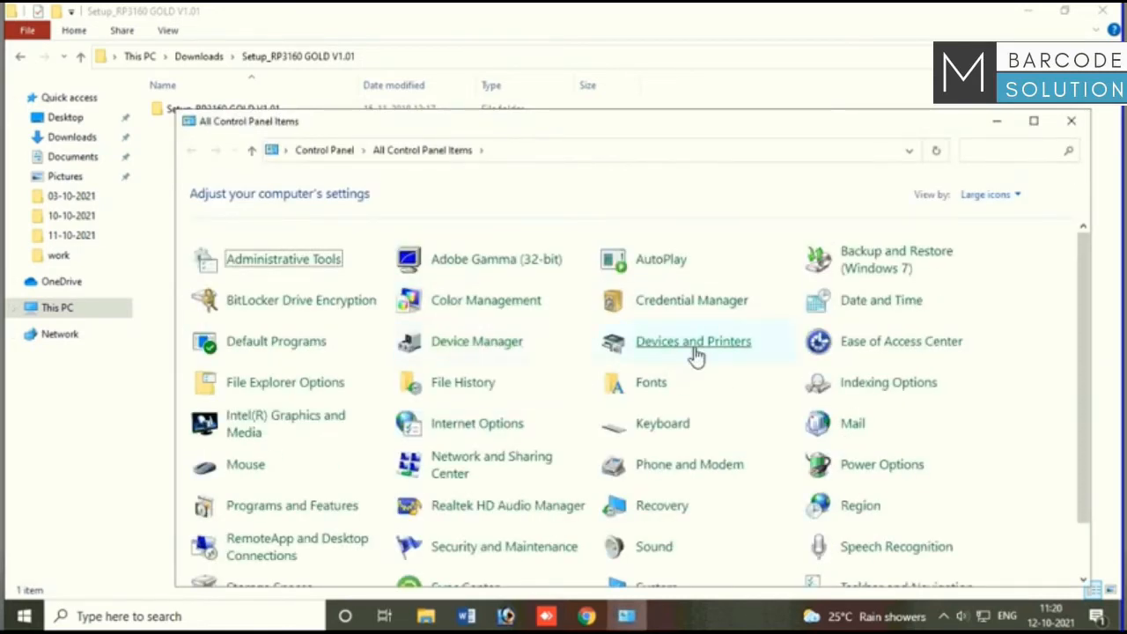
{"action": "left_click", "coordinate": [696, 353]}
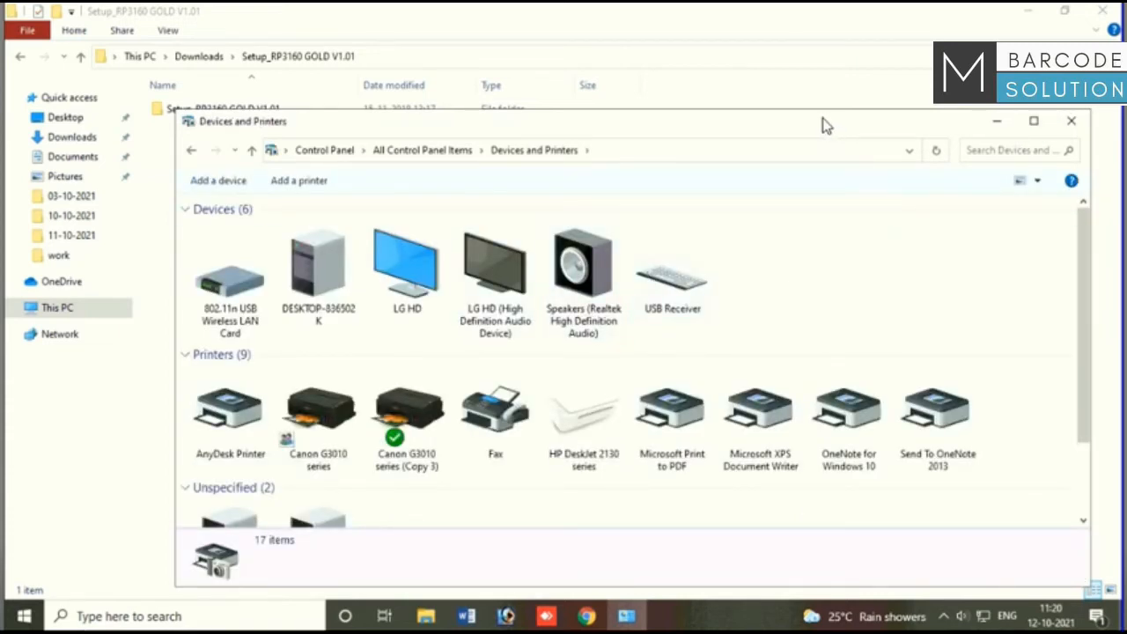
Step: Check the status of the Unknown Device listed under Unspecified, and minimize the Devices and Printers window
{"action": "left_click_drag", "start_coordinate": [819, 111], "coordinate": [805, 62]}
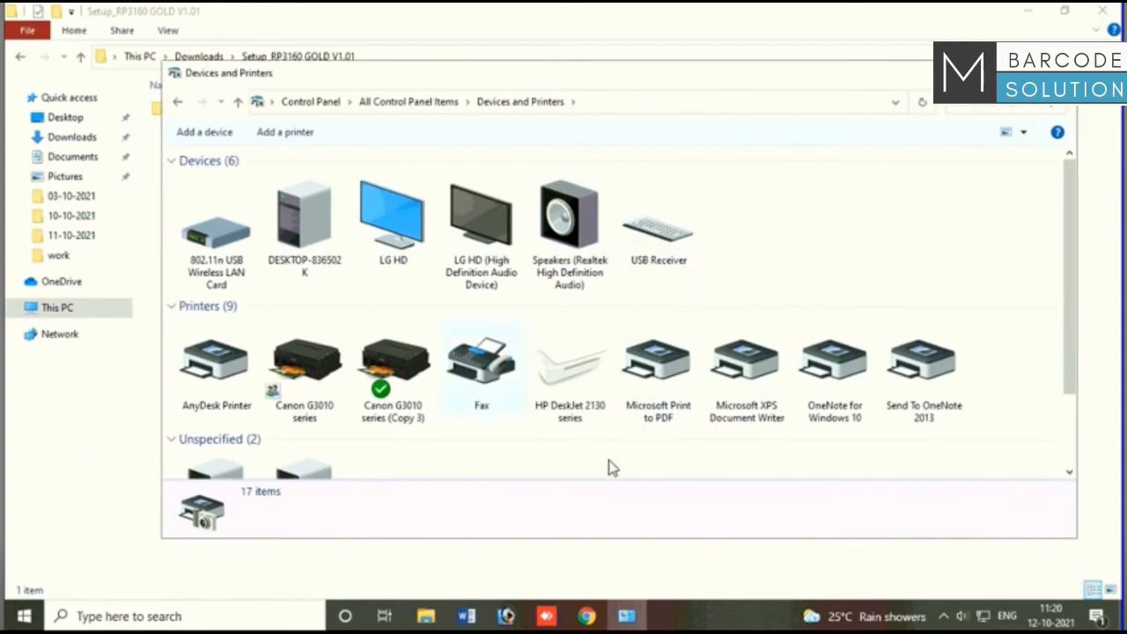
{"action": "scroll", "coordinate": [1067, 458], "scroll_direction": "down", "scroll_amount": 2}
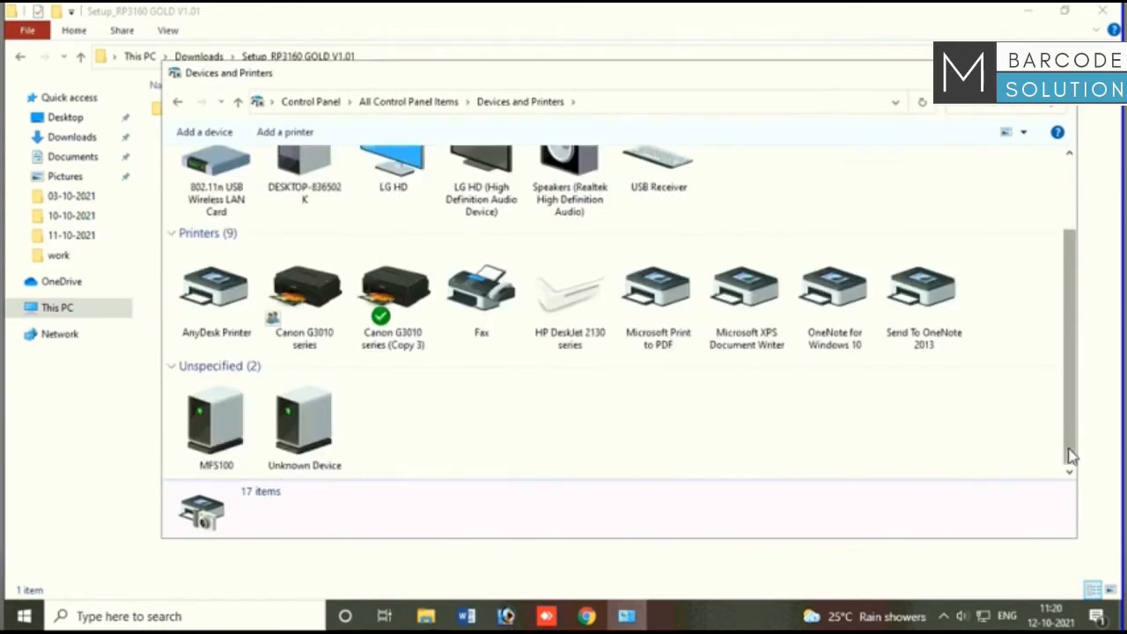
{"action": "left_click", "coordinate": [301, 432]}
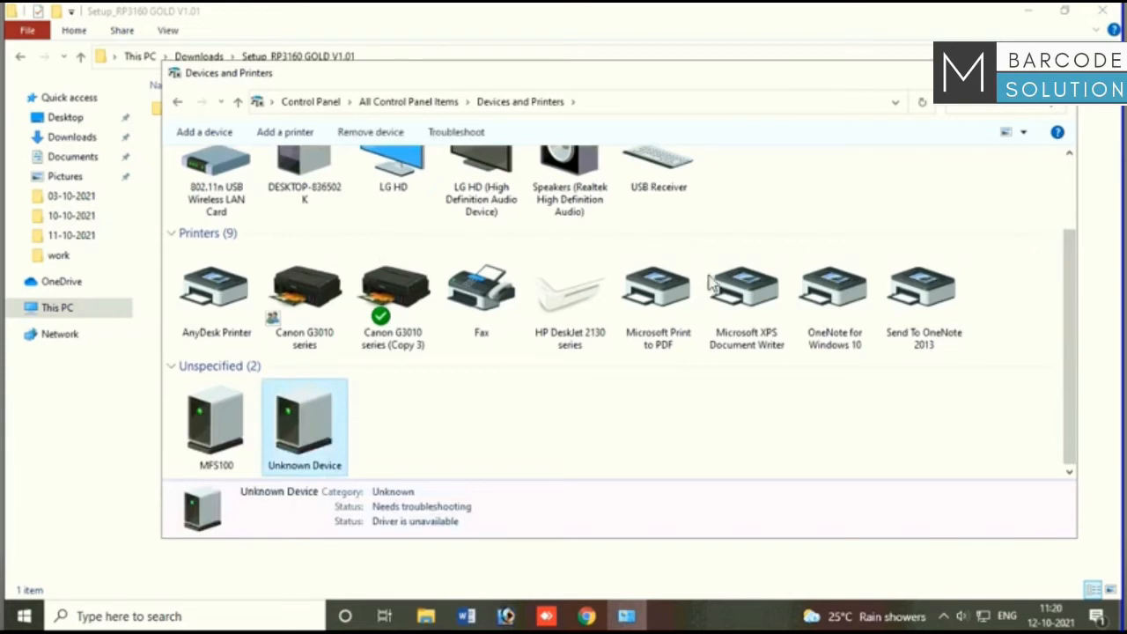
{"action": "left_click", "coordinate": [984, 73]}
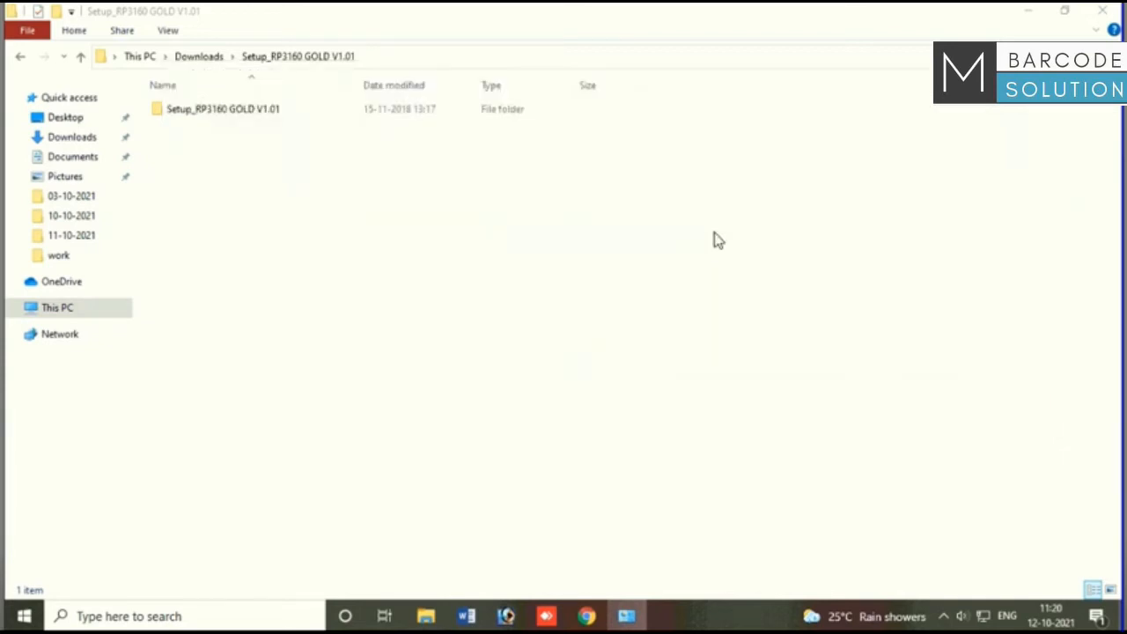
Step: Open the innermost Setup_RP3160 GOLD V1.01 folder, run the Setup application and allow it to make changes
{"action": "double_click", "coordinate": [223, 109]}
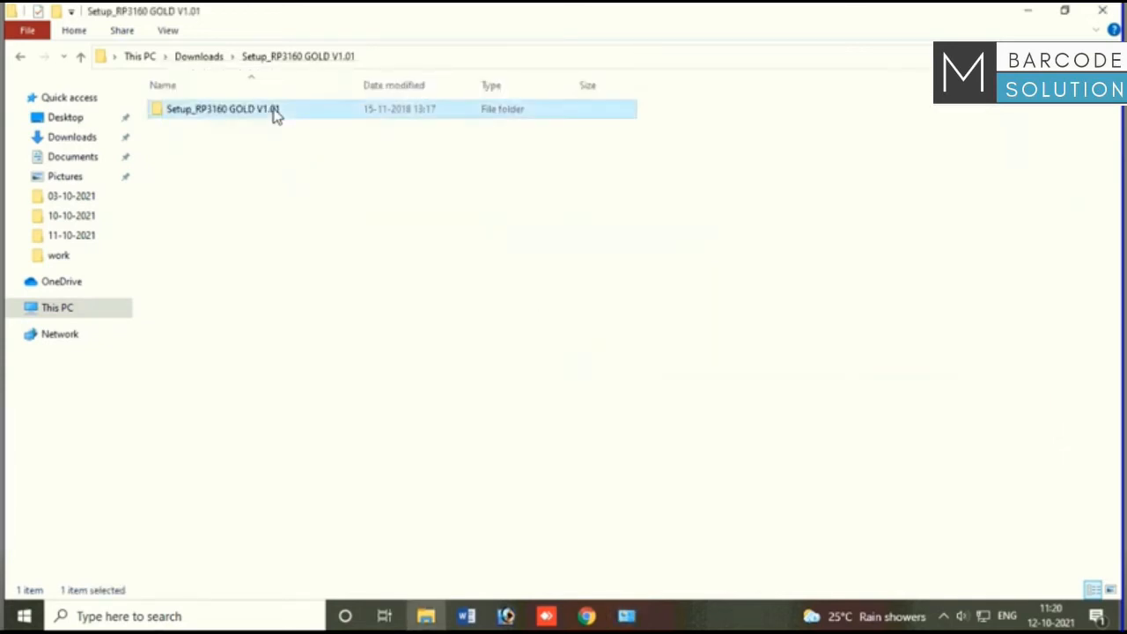
{"action": "double_click", "coordinate": [273, 112]}
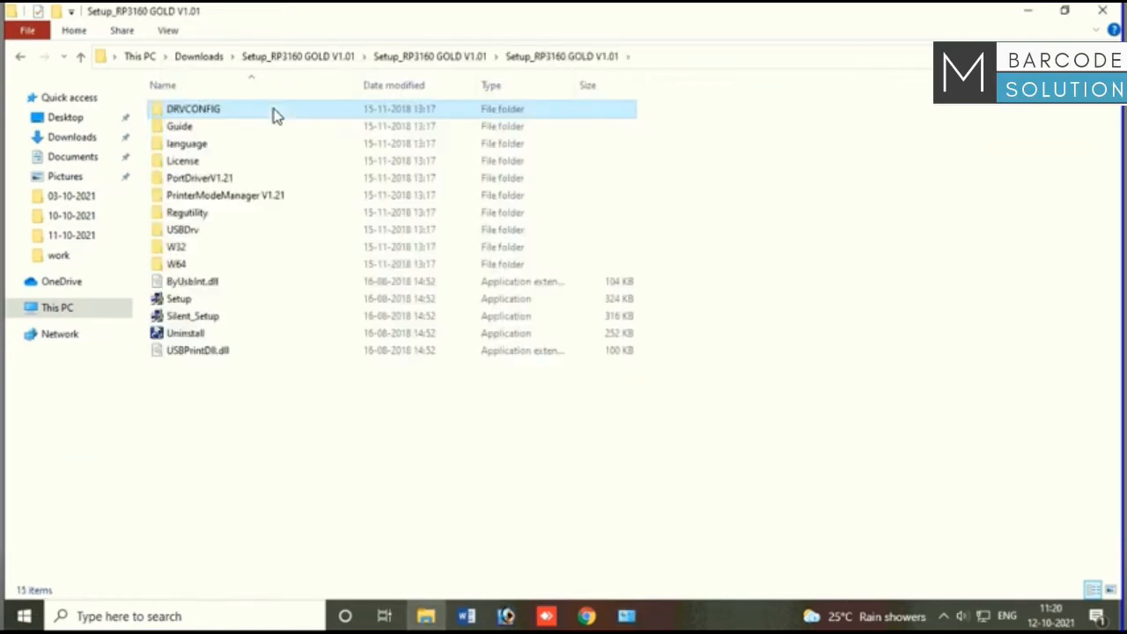
{"action": "double_click", "coordinate": [249, 302]}
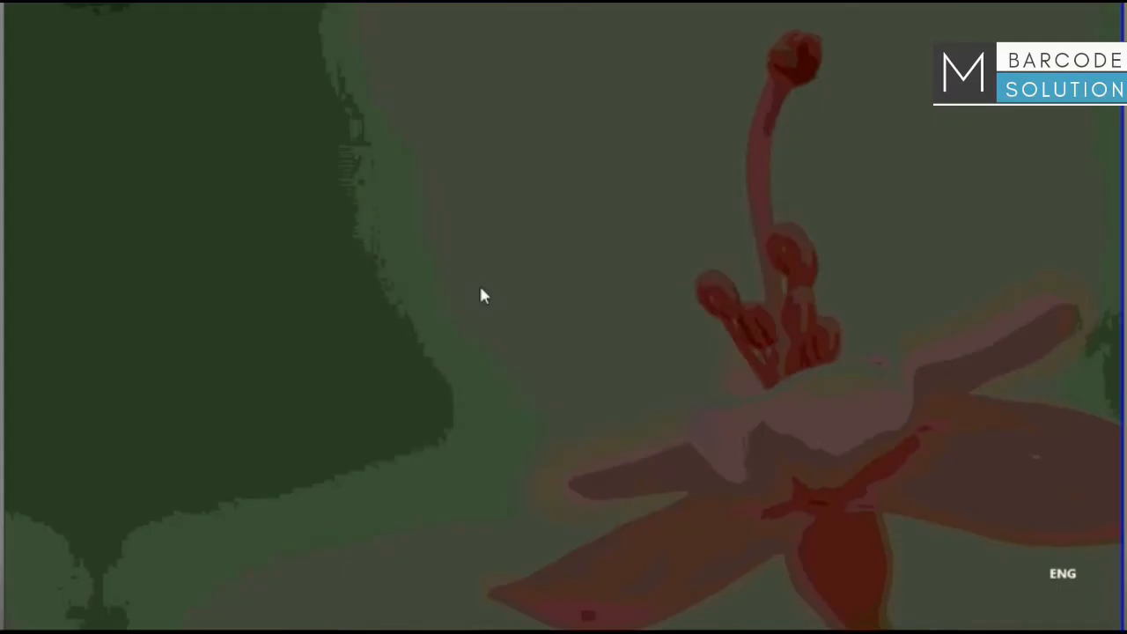
{"action": "left_click", "coordinate": [482, 424]}
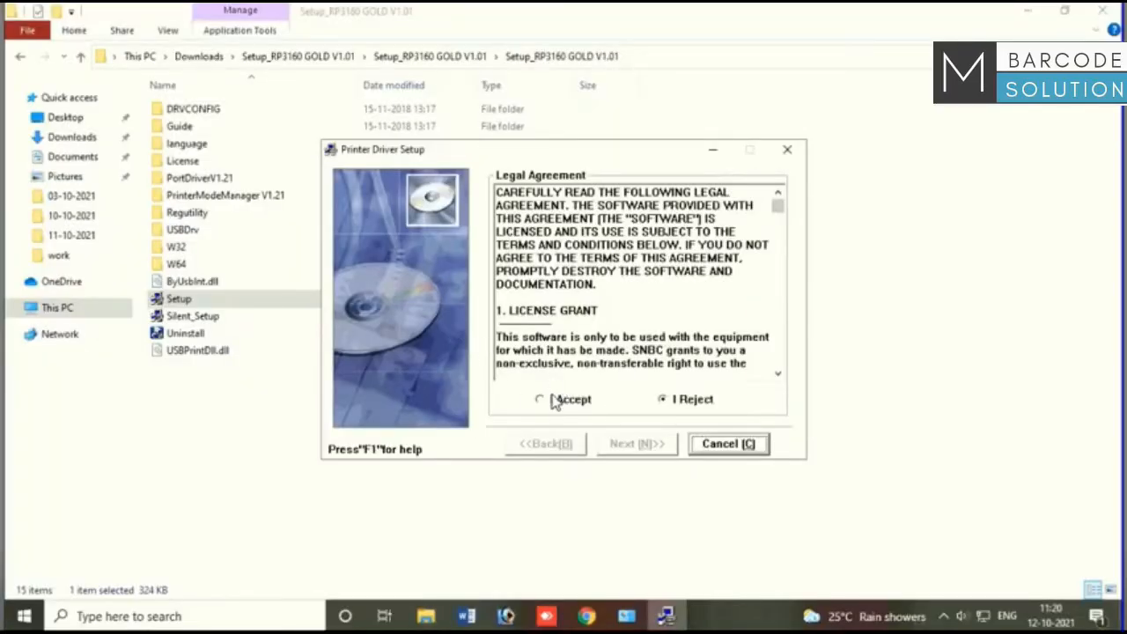
Step: Accept the legal agreement, install the printer driver with the Typical setup on port USB_RP3160 GOLD_1, and close the completion message
{"action": "left_click", "coordinate": [555, 400]}
{"action": "left_click", "coordinate": [661, 449]}
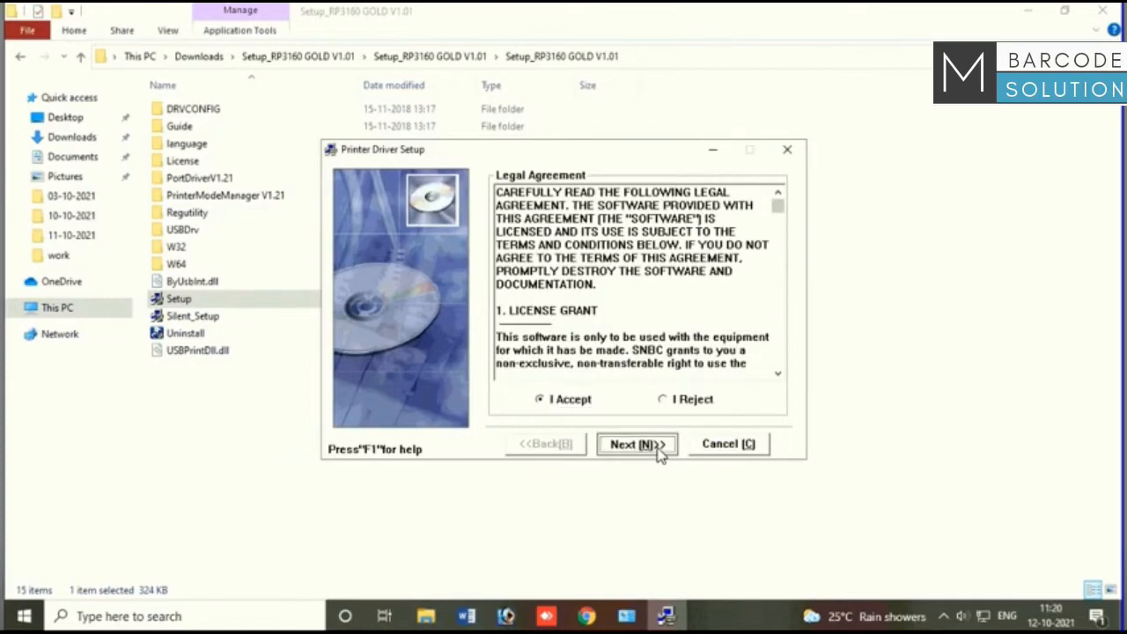
{"action": "left_click", "coordinate": [660, 449]}
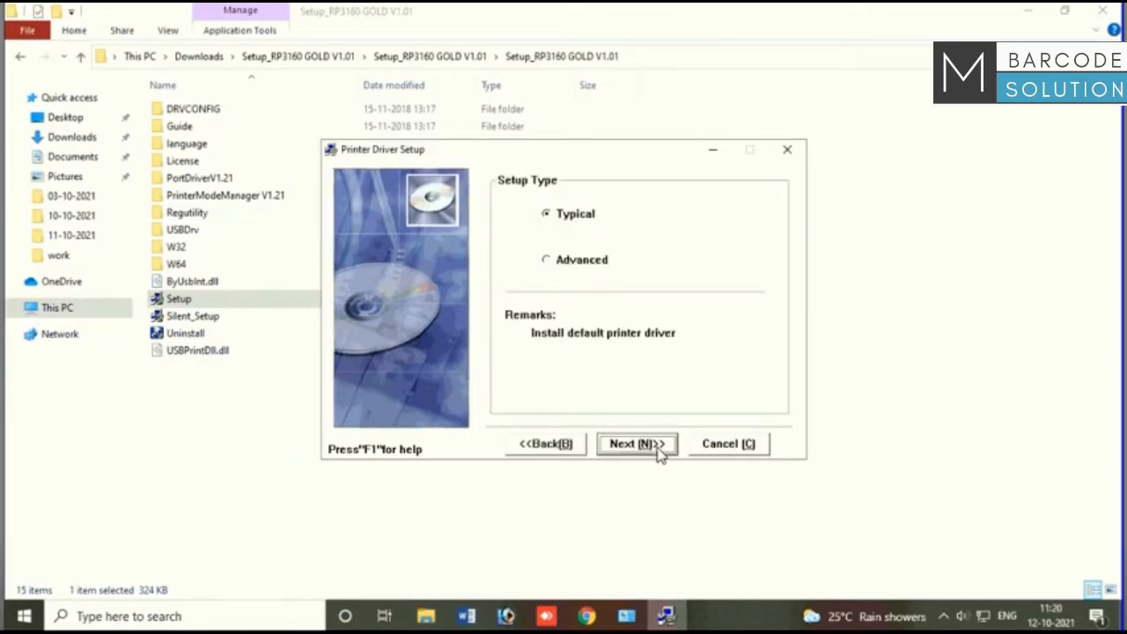
{"action": "left_click", "coordinate": [661, 448]}
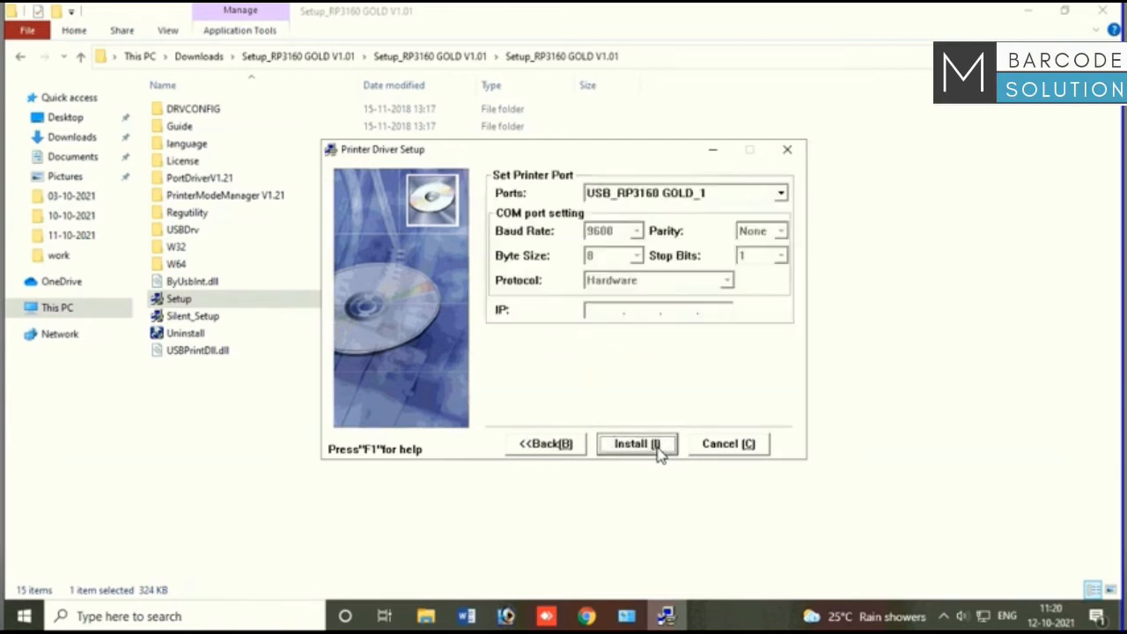
{"action": "left_click", "coordinate": [658, 445]}
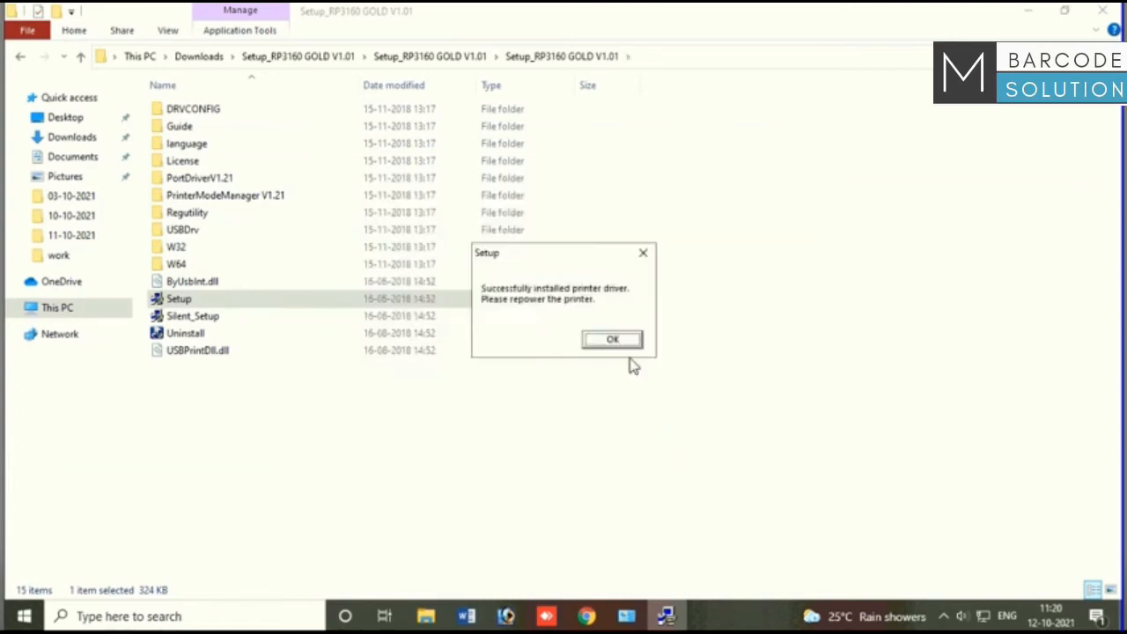
{"action": "left_click", "coordinate": [614, 341]}
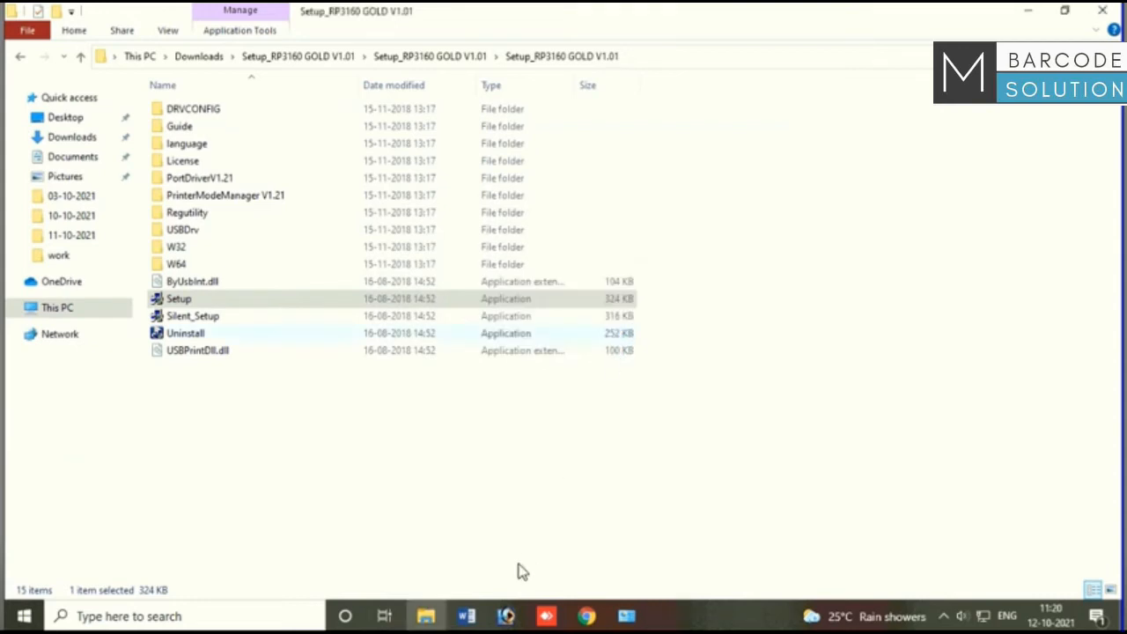
Step: Find Notepad through the Windows search and open a blank note
{"action": "left_click", "coordinate": [120, 616]}
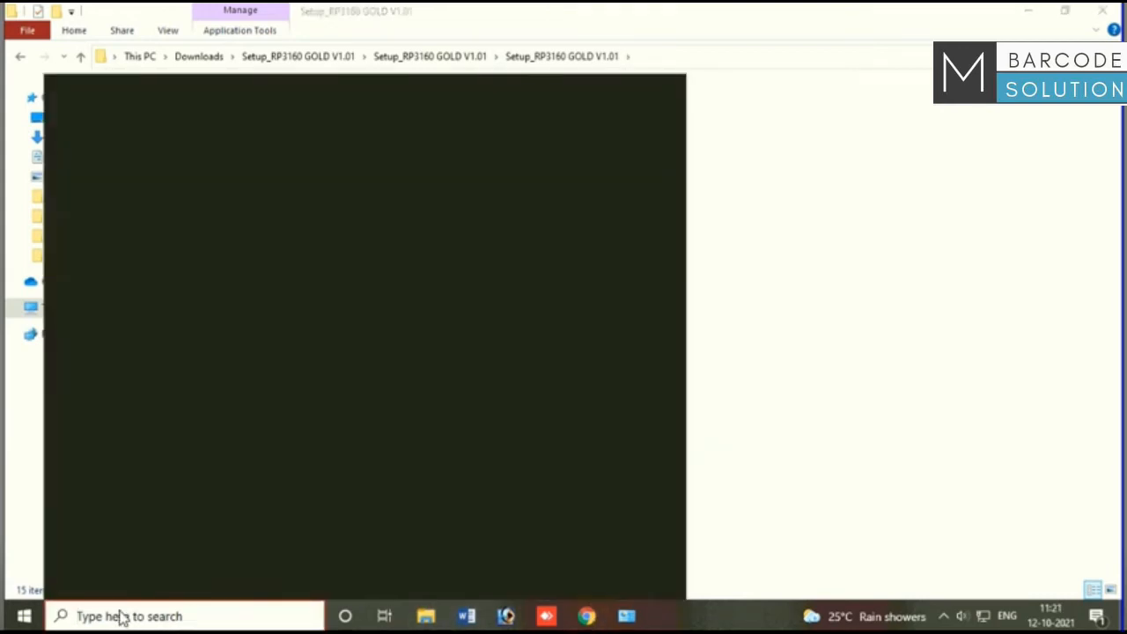
{"action": "type", "text": "notep"}
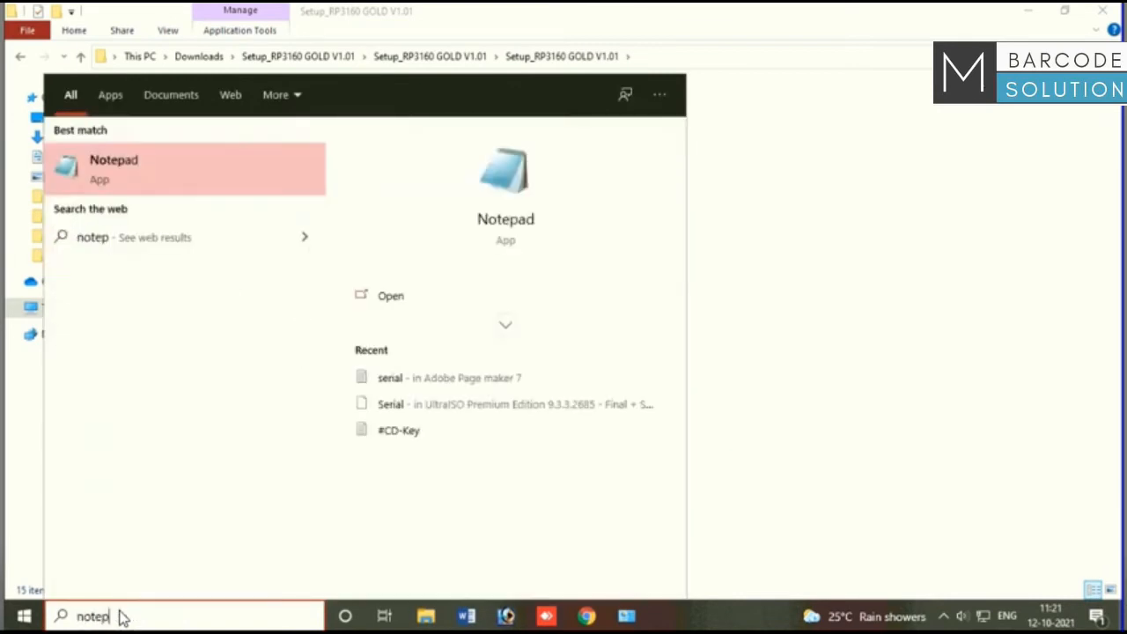
{"action": "key", "text": "Return"}
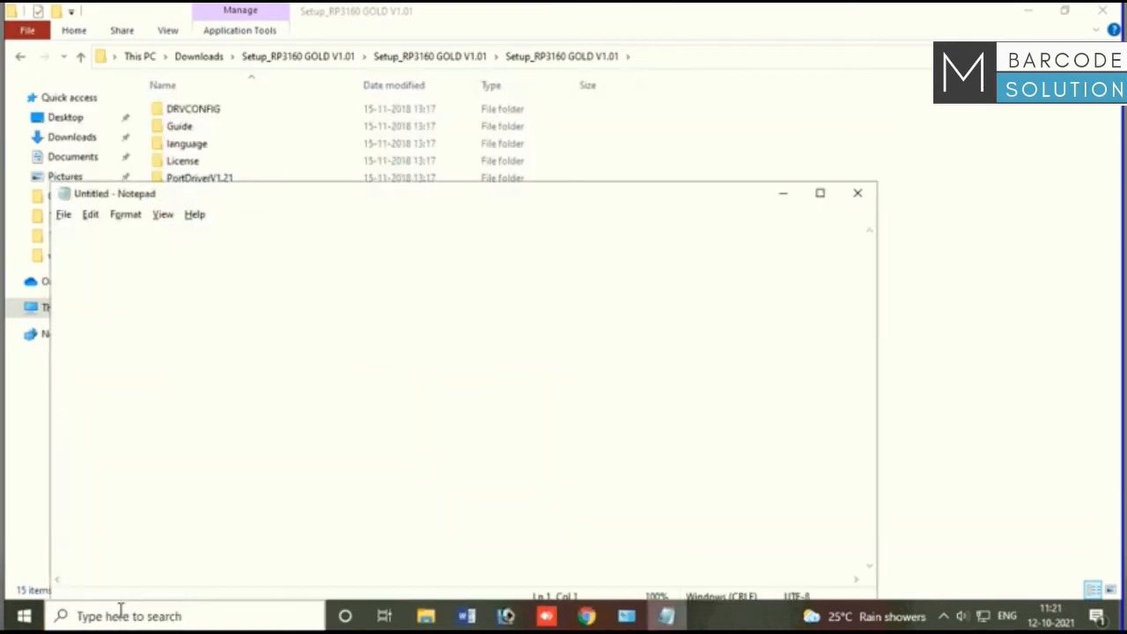
Step: Write the note "Please Swithc off and on the printer..", start a new line below it, and minimize Notepad
{"action": "type", "text": "Please"}
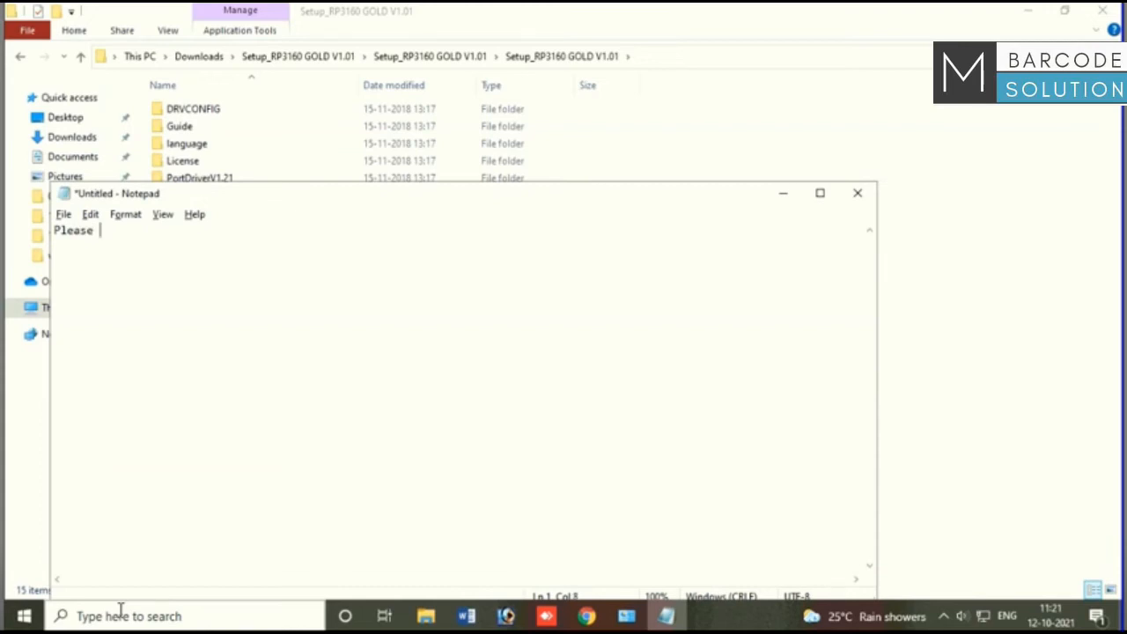
{"action": "type", "text": " Swithc ogg and"}
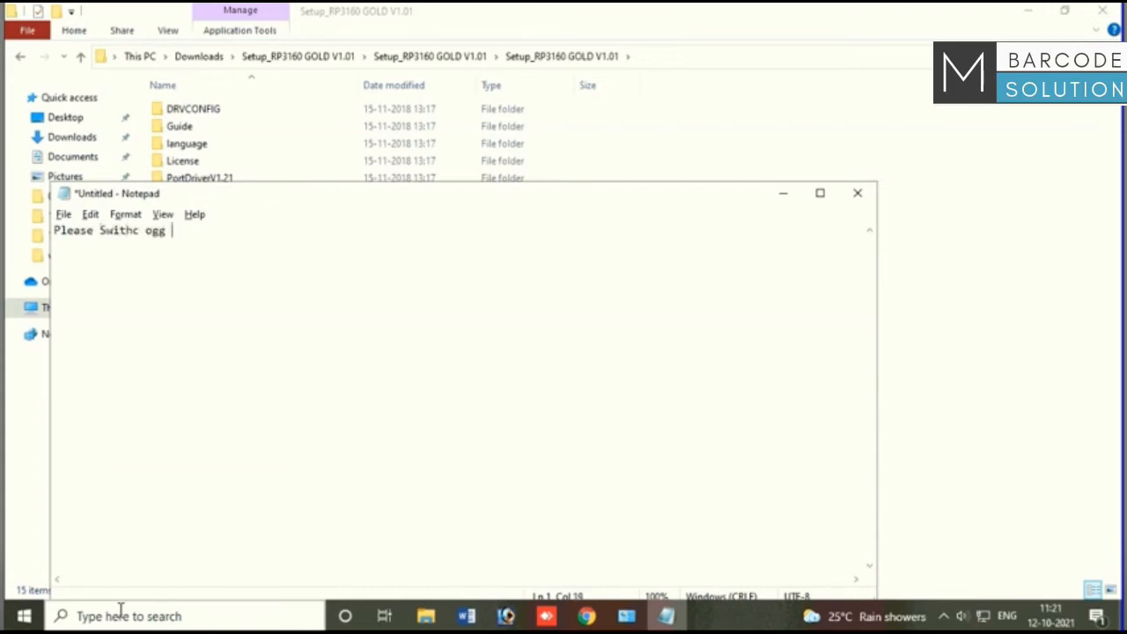
{"action": "key", "text": "BackSpace"}
{"action": "key", "text": "BackSpace"}
{"action": "key", "text": "BackSpace"}
{"action": "key", "text": "BackSpace"}
{"action": "key", "text": "BackSpace"}
{"action": "key", "text": "BackSpace"}
{"action": "type", "text": "ff and on the printer"}
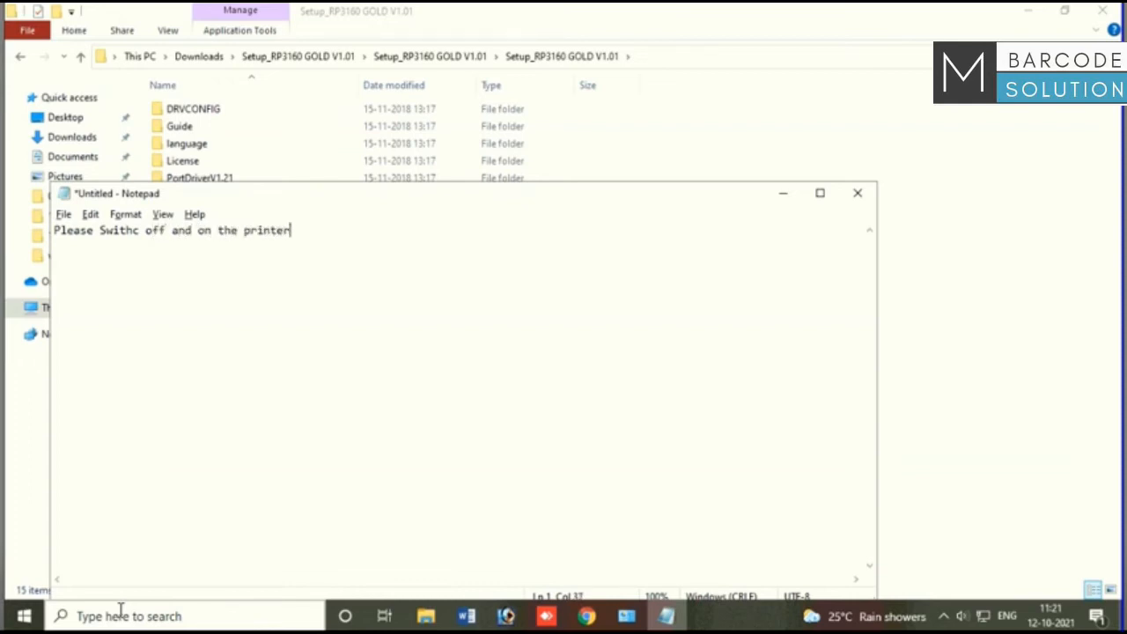
{"action": "type", "text": ".."}
{"action": "key", "text": "Return"}
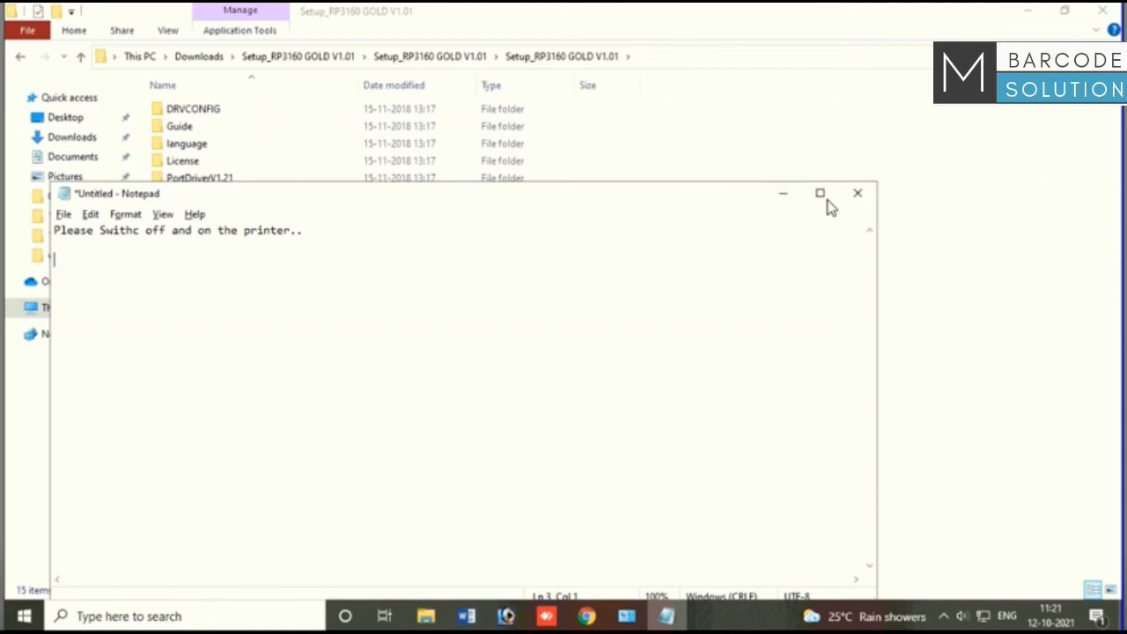
{"action": "left_click", "coordinate": [782, 196]}
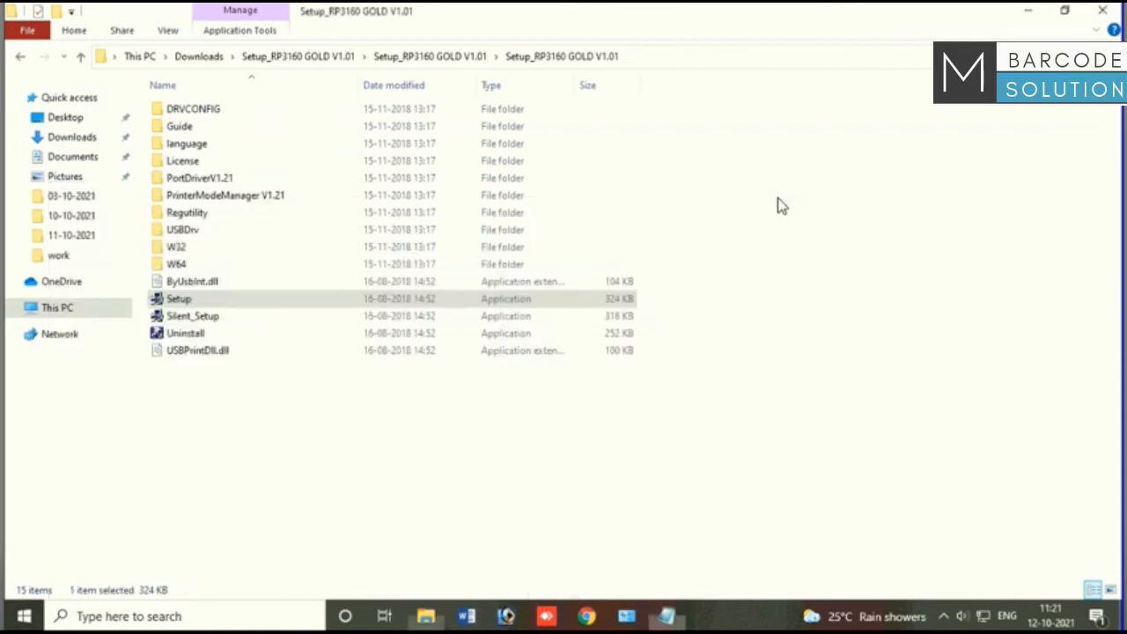
Step: Restore the Devices and Printers window and check the entries RP3160 GOLD(U) 1 and USB Device Driver for POS/KIOSK Printers
{"action": "left_click", "coordinate": [627, 618]}
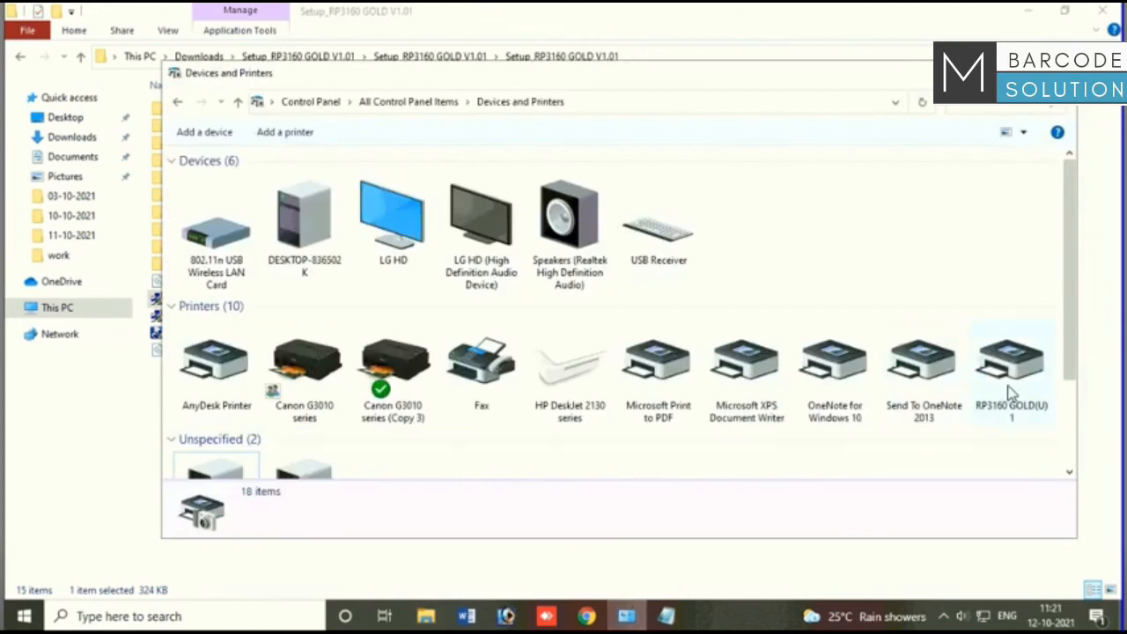
{"action": "left_click", "coordinate": [1012, 393]}
{"action": "left_click", "coordinate": [1071, 436]}
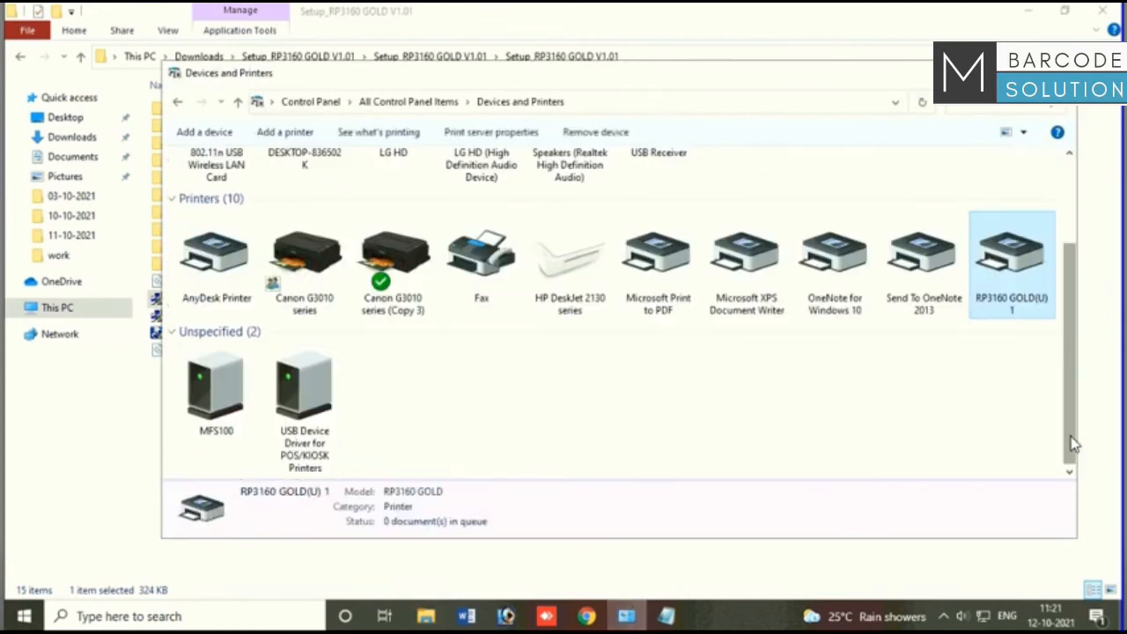
{"action": "left_click", "coordinate": [297, 395]}
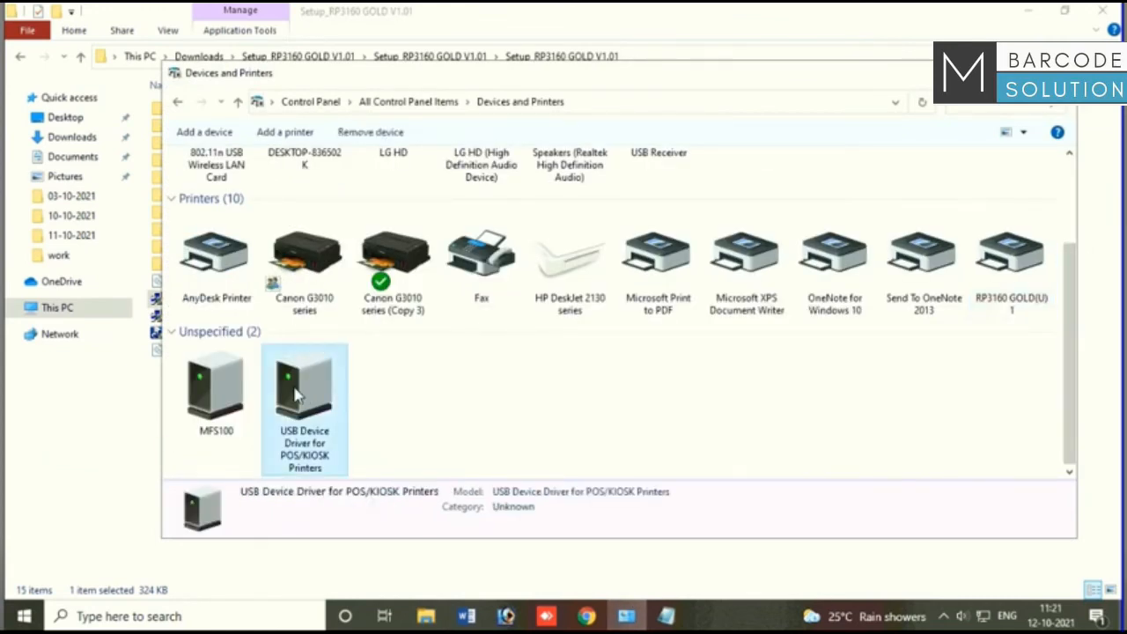
{"action": "left_click", "coordinate": [473, 408]}
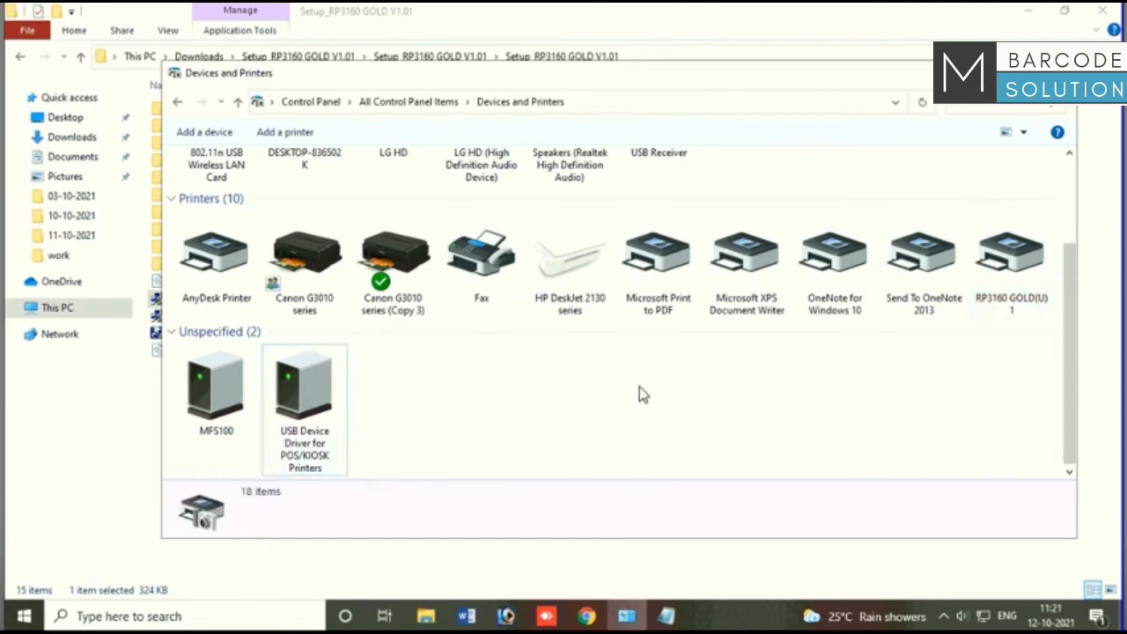
Step: Open the printer properties of RP3160 GOLD(U) 1 and check which port the printer is assigned to
{"action": "left_click", "coordinate": [996, 272]}
{"action": "right_click", "coordinate": [996, 272]}
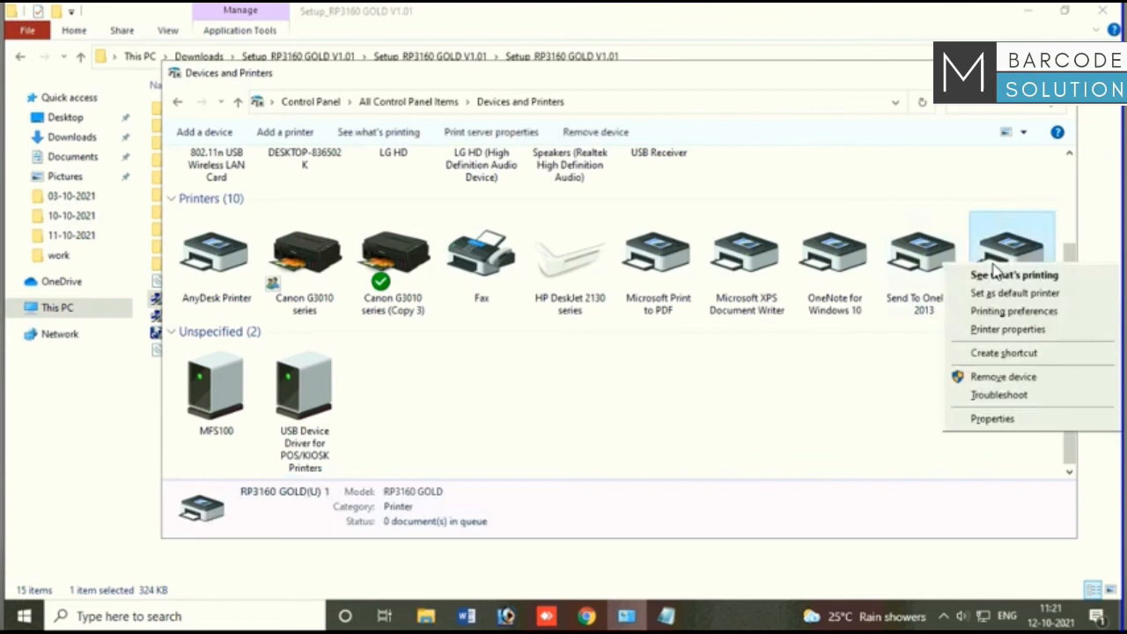
{"action": "left_click", "coordinate": [1019, 333]}
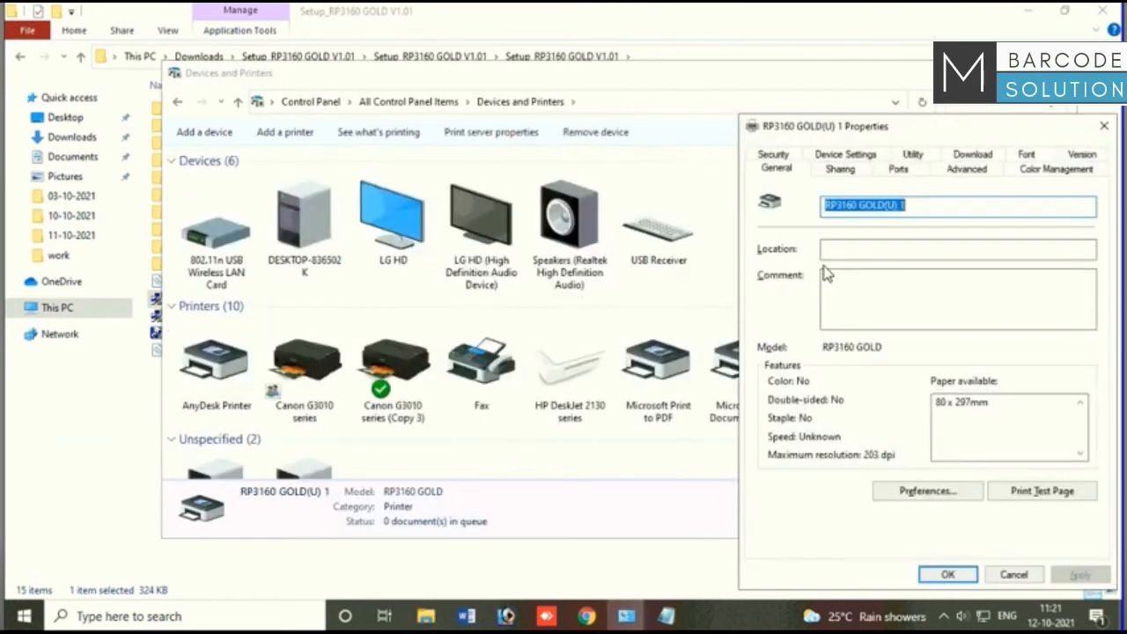
{"action": "left_click_drag", "start_coordinate": [951, 127], "coordinate": [633, 90]}
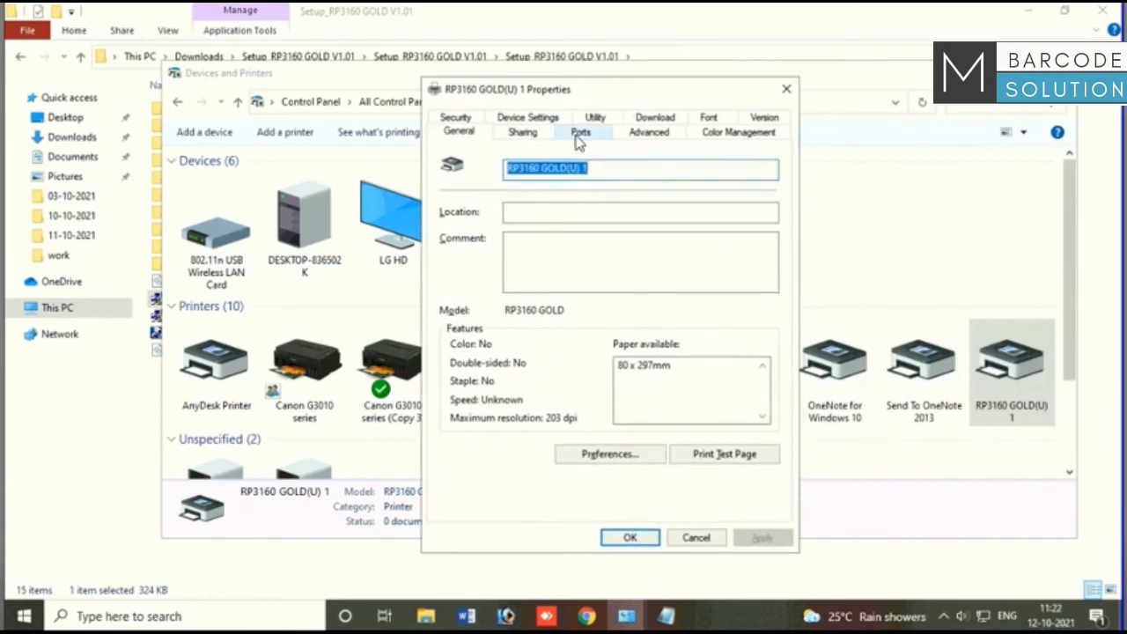
{"action": "left_click", "coordinate": [580, 134]}
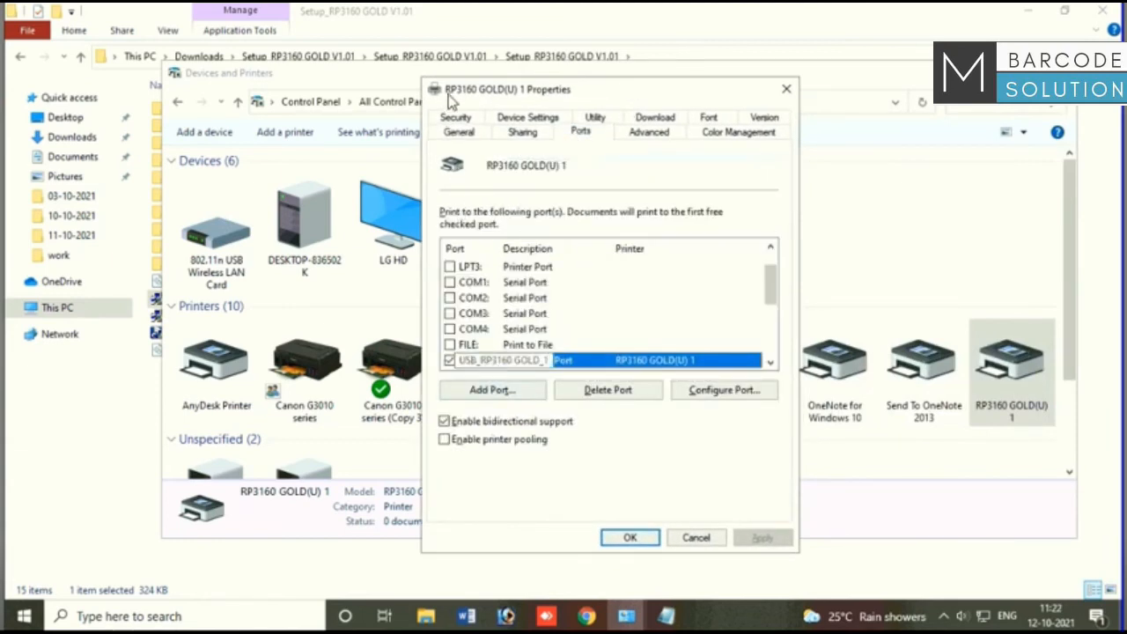
Step: Print a test page from the general properties of RP3160 GOLD(U) 1 and dismiss the message
{"action": "left_click", "coordinate": [459, 134]}
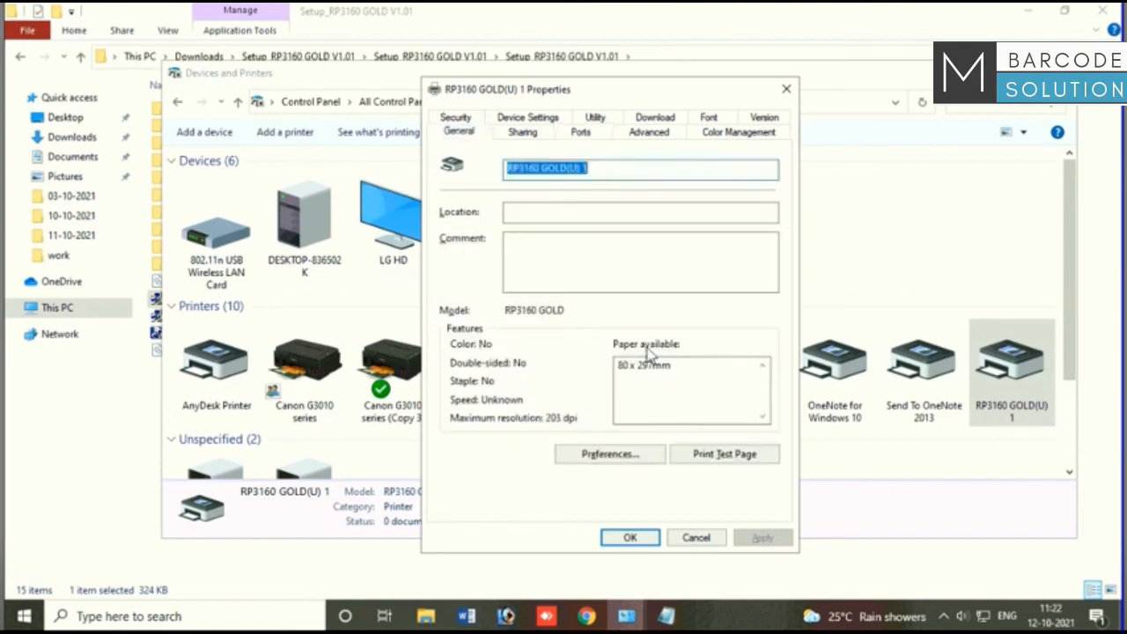
{"action": "left_click", "coordinate": [714, 460]}
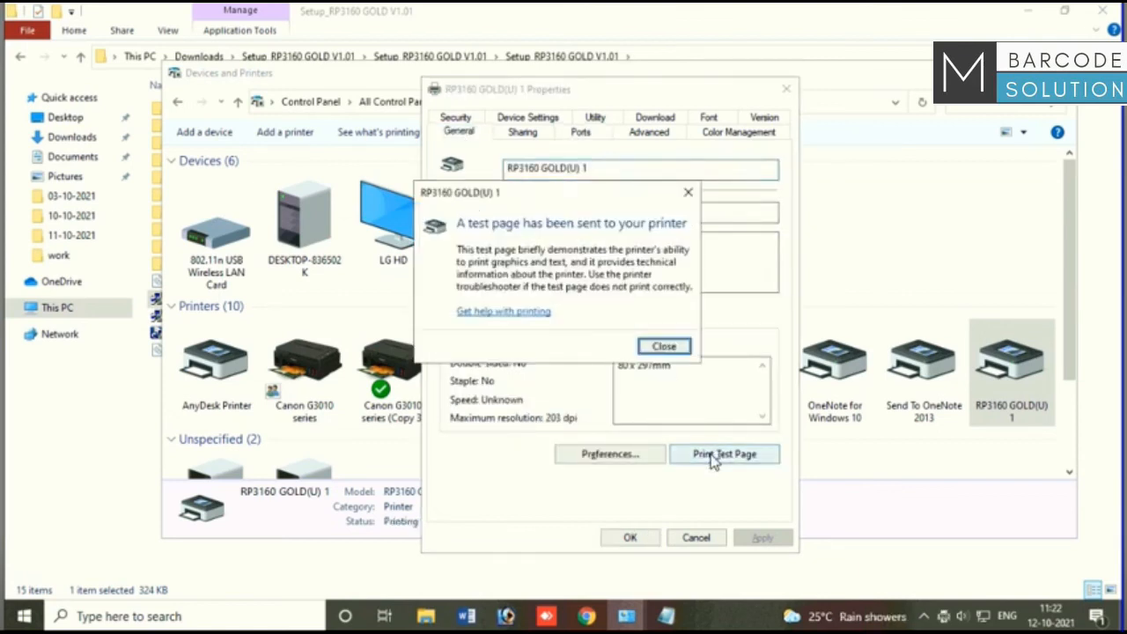
{"action": "left_click", "coordinate": [667, 347]}
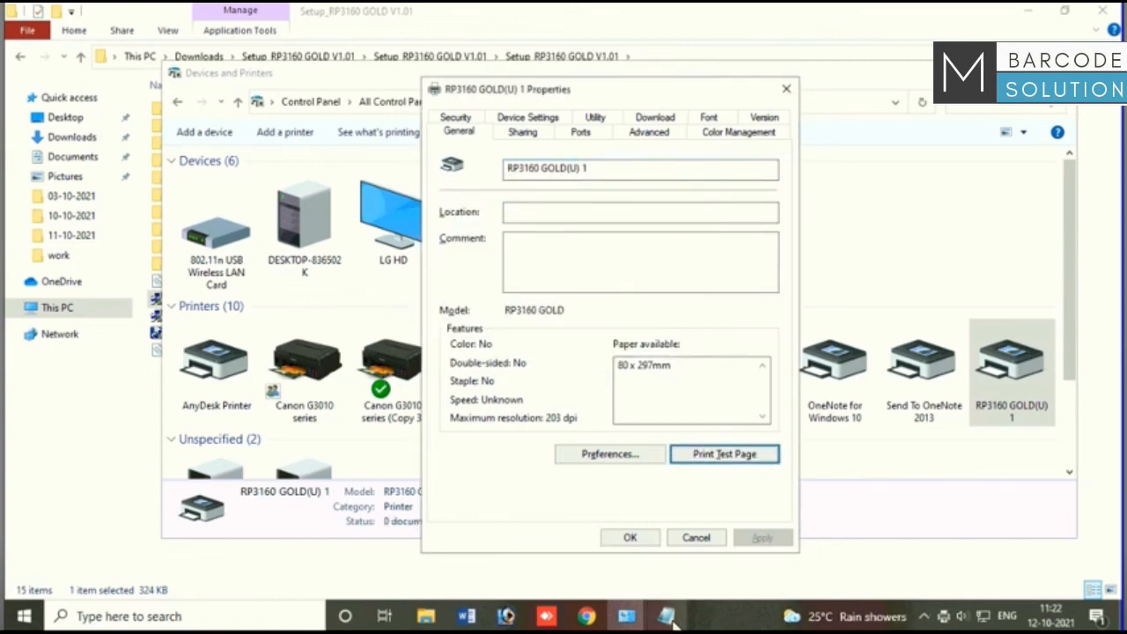
Step: Switch back to Notepad, add the line "Now you have received test print" to the note, and minimize Notepad
{"action": "left_click", "coordinate": [667, 619]}
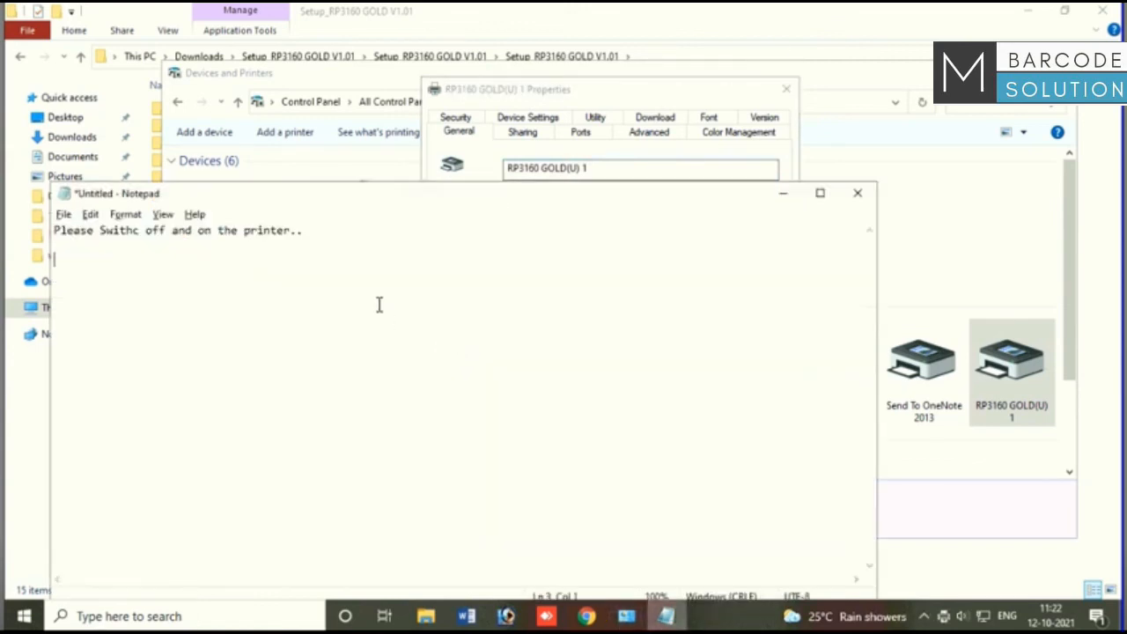
{"action": "type", "text": "No"}
{"action": "type", "text": "w you"}
{"action": "type", "text": "e "}
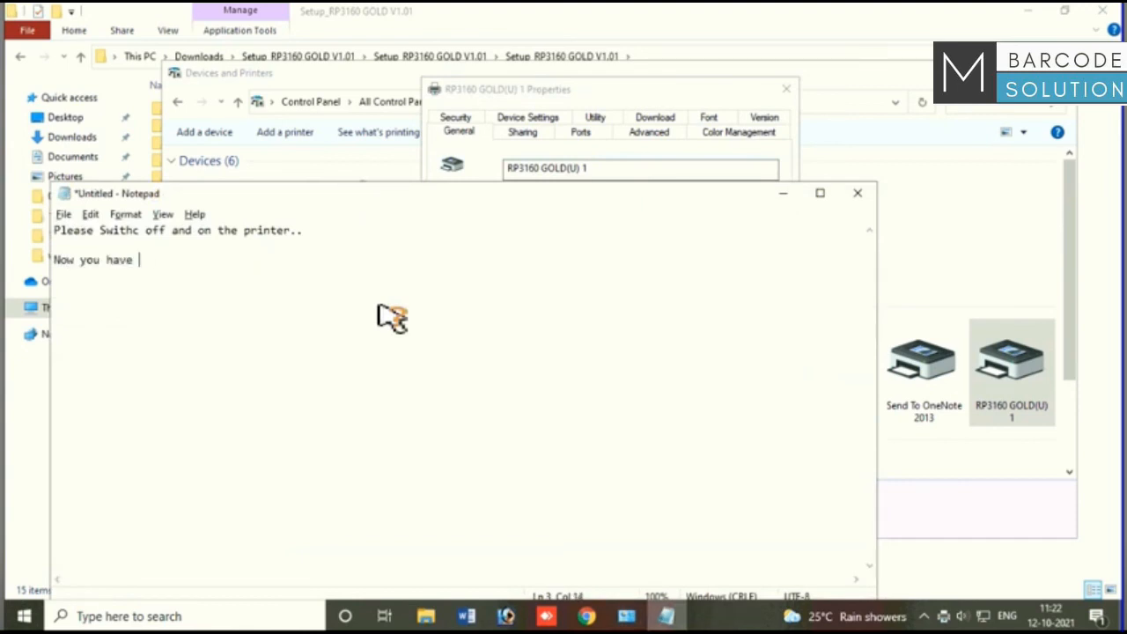
{"action": "type", "text": "received teste"}
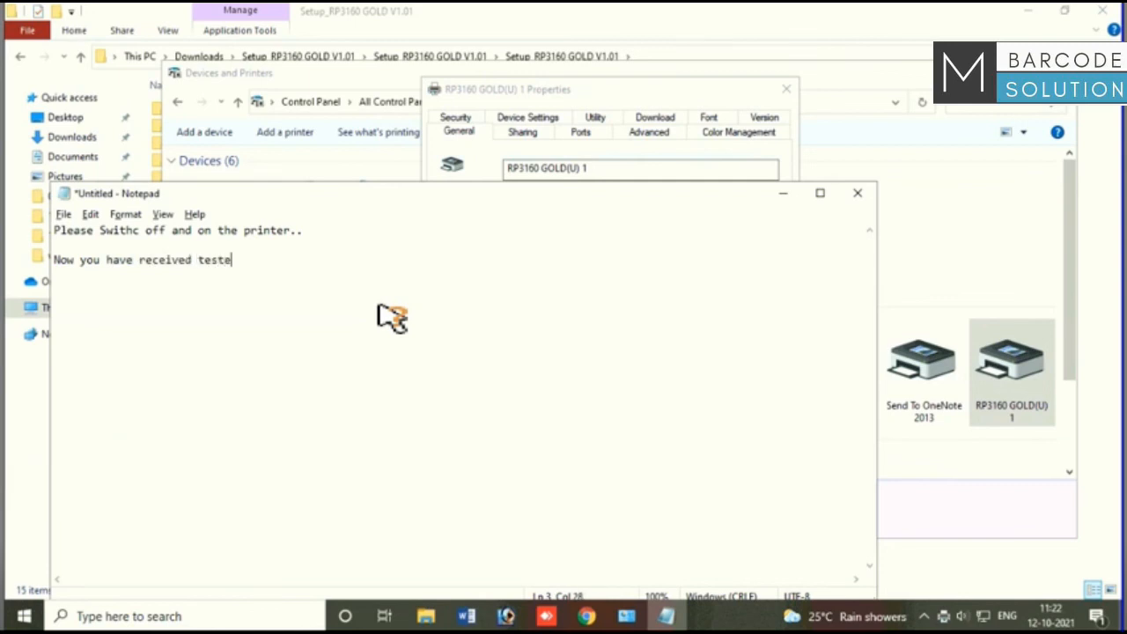
{"action": "key", "text": "BackSpace"}
{"action": "key", "text": "BackSpace"}
{"action": "type", "text": "print"}
{"action": "left_click", "coordinate": [784, 194]}
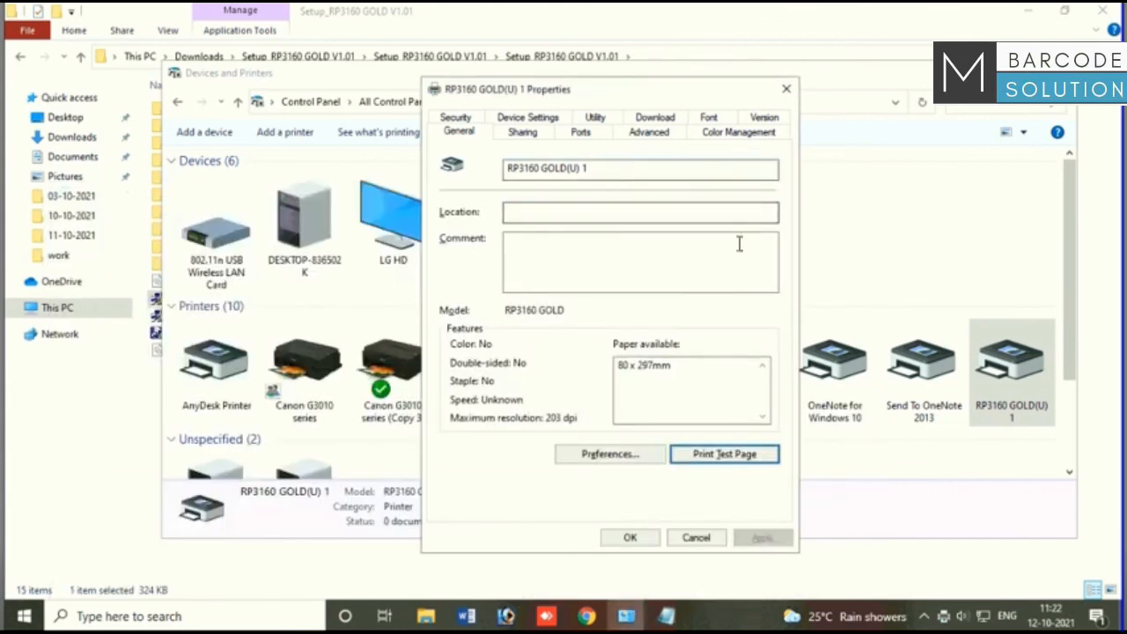
Step: Close the RP3160 GOLD(U) 1 properties and view the devices listed under Unspecified
{"action": "left_click", "coordinate": [785, 89]}
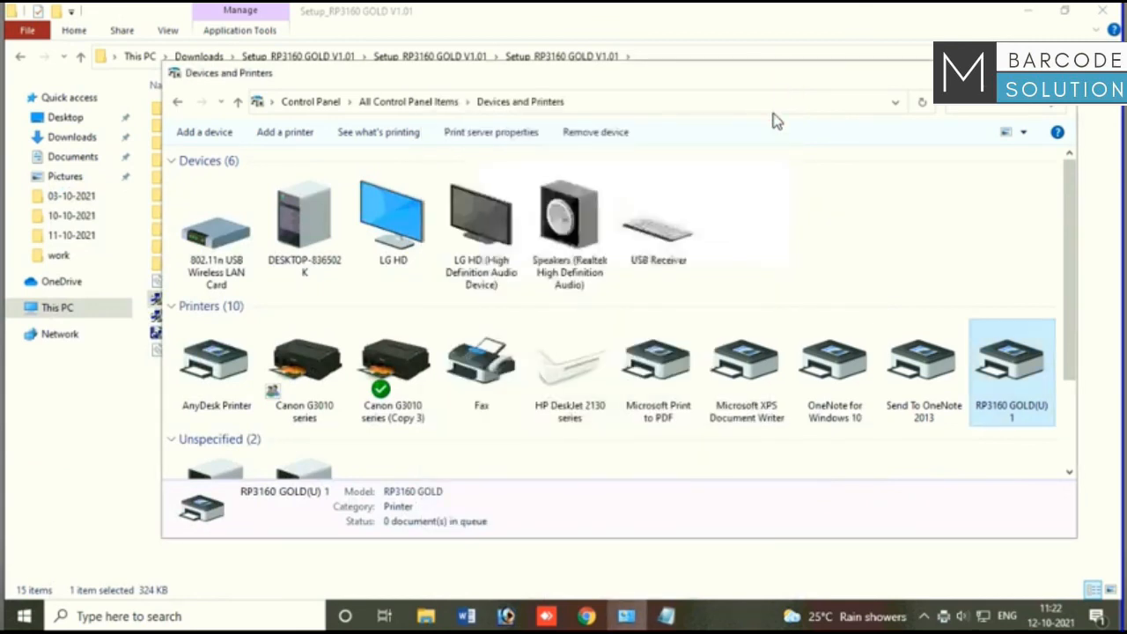
{"action": "left_click", "coordinate": [1069, 458]}
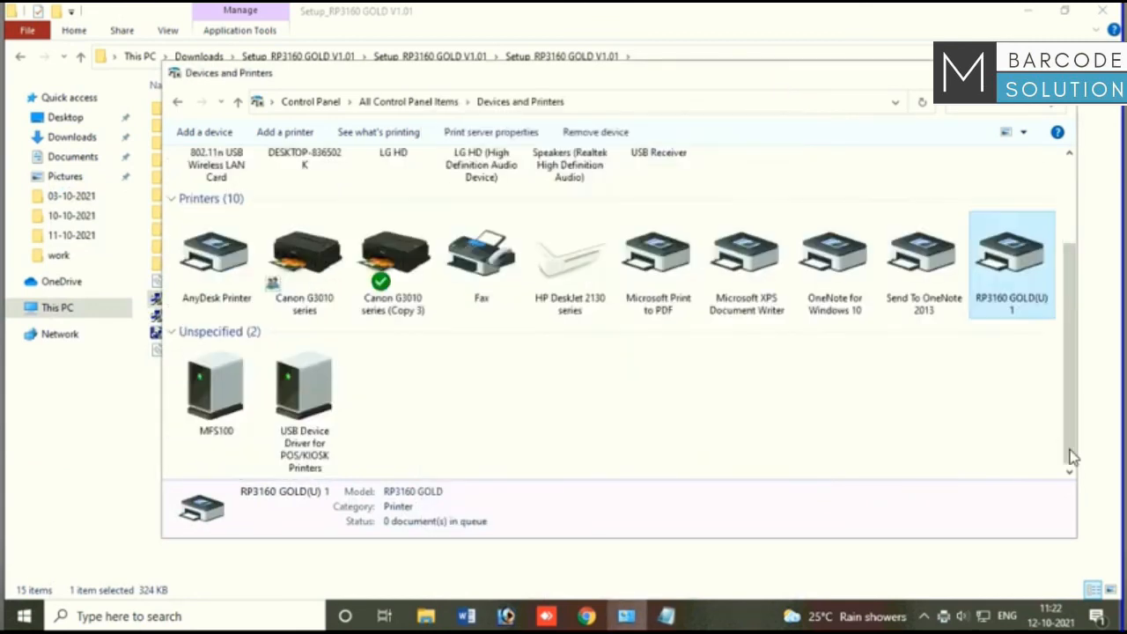